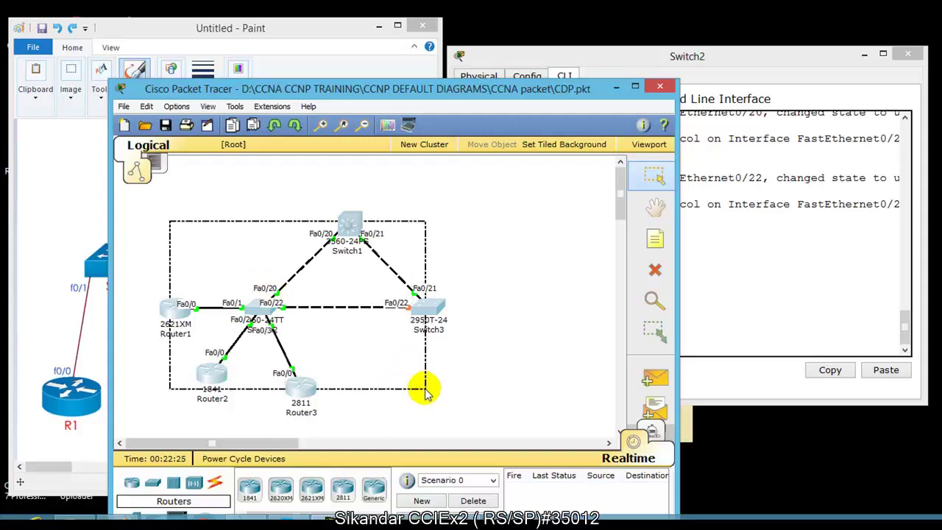
Examine Switch2 and its neighbouring switches and routers in the Packet Tracer topology, and return to Switch2's command line.
left_click_drag(271, 322, 291, 335)
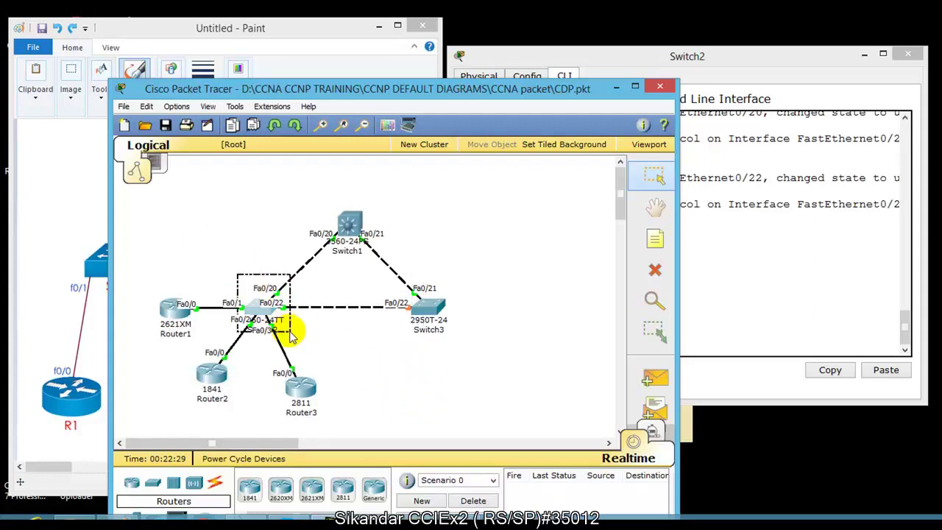
left_click_drag(291, 335, 273, 316)
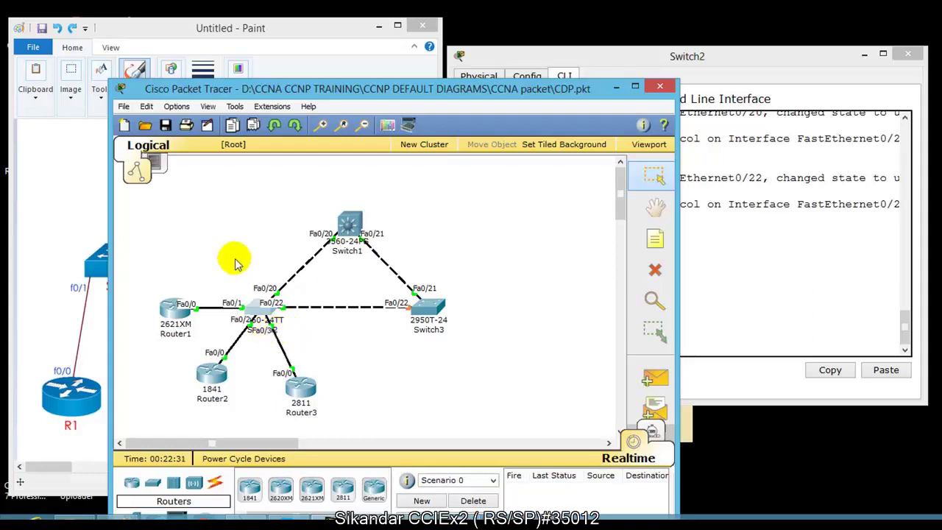
left_click_drag(235, 259, 287, 332)
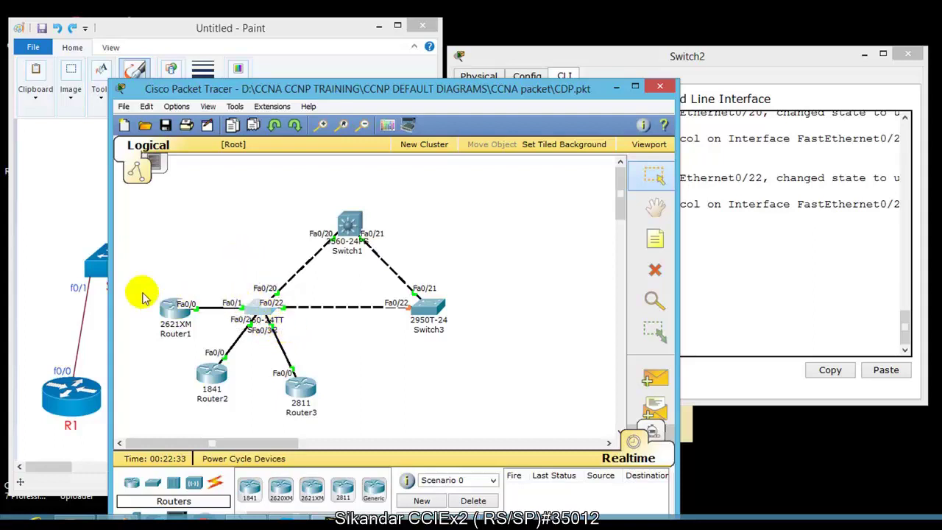
left_click_drag(142, 293, 294, 385)
left_click_drag(297, 175, 486, 350)
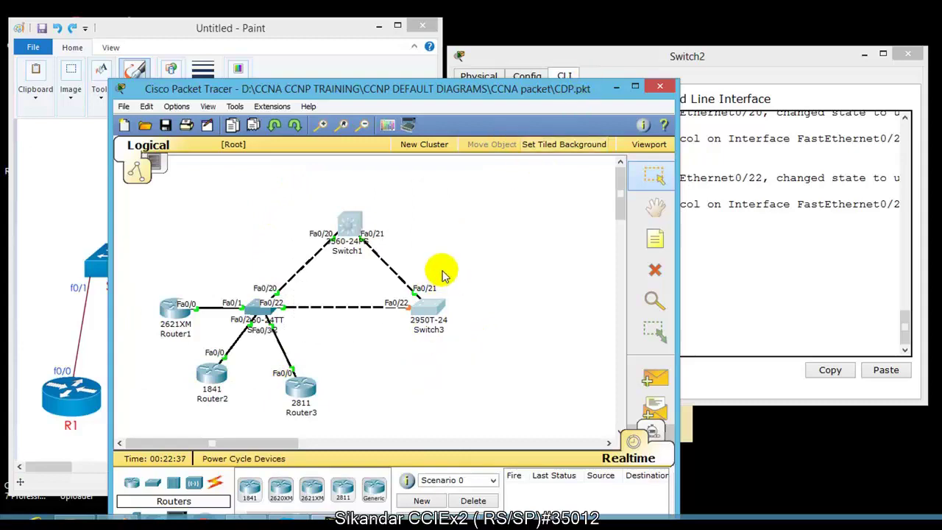
left_click(616, 87)
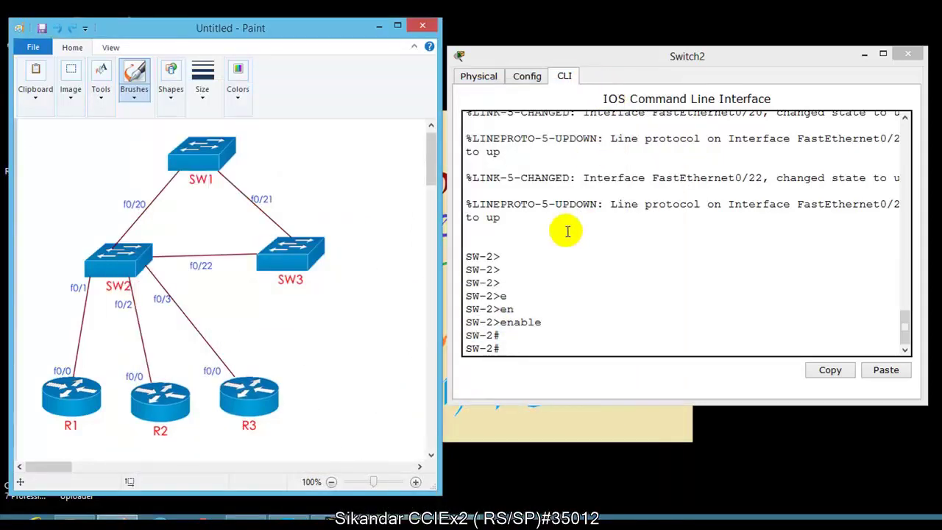
left_click(564, 235)
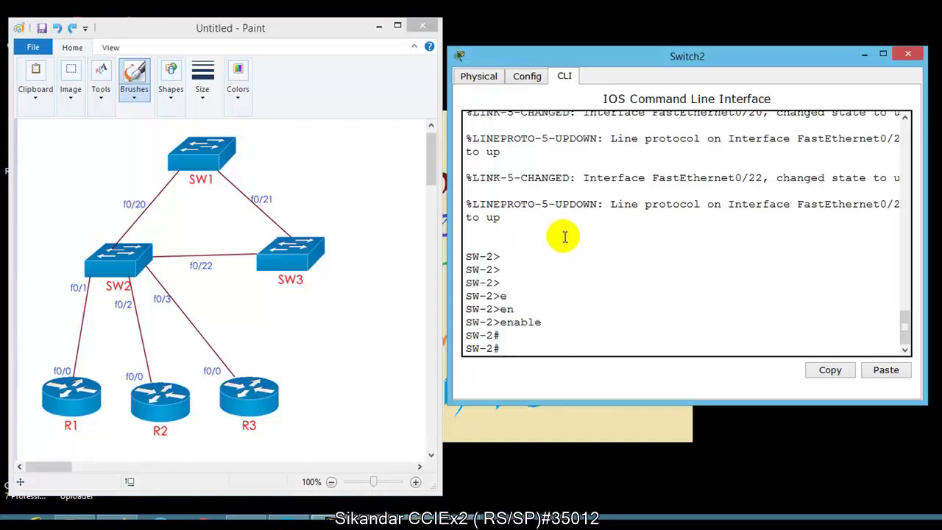
key("Return")
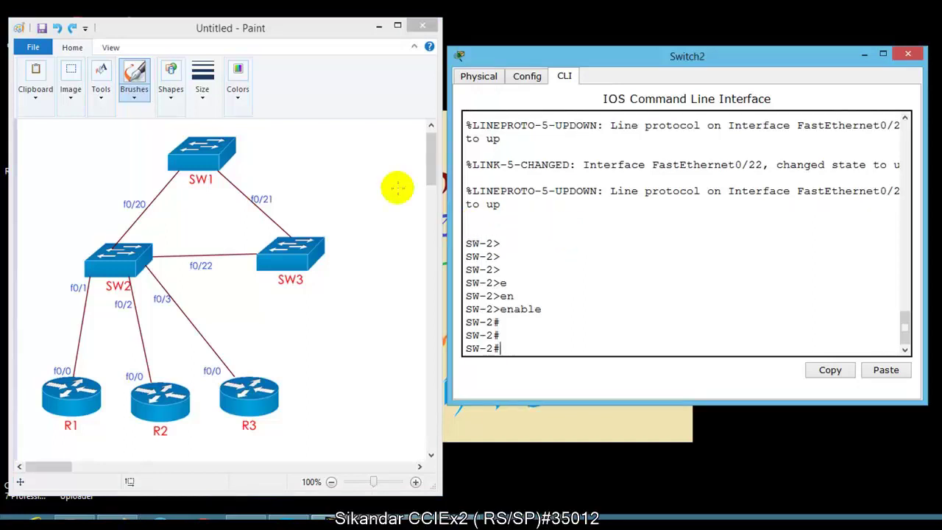
Sketch arrows from SW2 towards SW1, SW3, R3, R2 and R1 in the Paint diagram, and undo them.
left_click(341, 198)
mouse_move(164, 165)
left_mouse_down()
mouse_move(146, 211)
mouse_move(122, 213)
mouse_move(115, 234)
mouse_move(177, 203)
left_mouse_up()
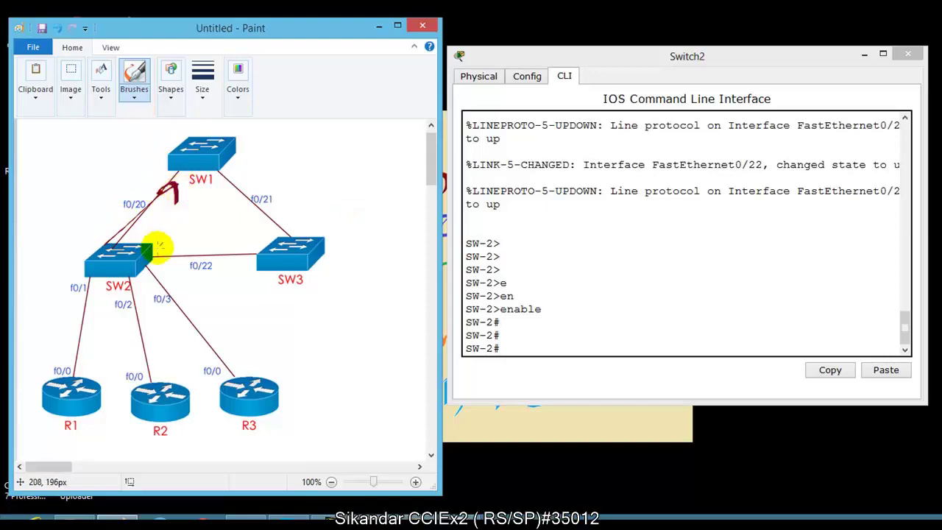
mouse_move(153, 252)
left_mouse_down()
mouse_move(258, 215)
mouse_move(268, 232)
left_mouse_up()
left_click_drag(184, 274, 230, 346)
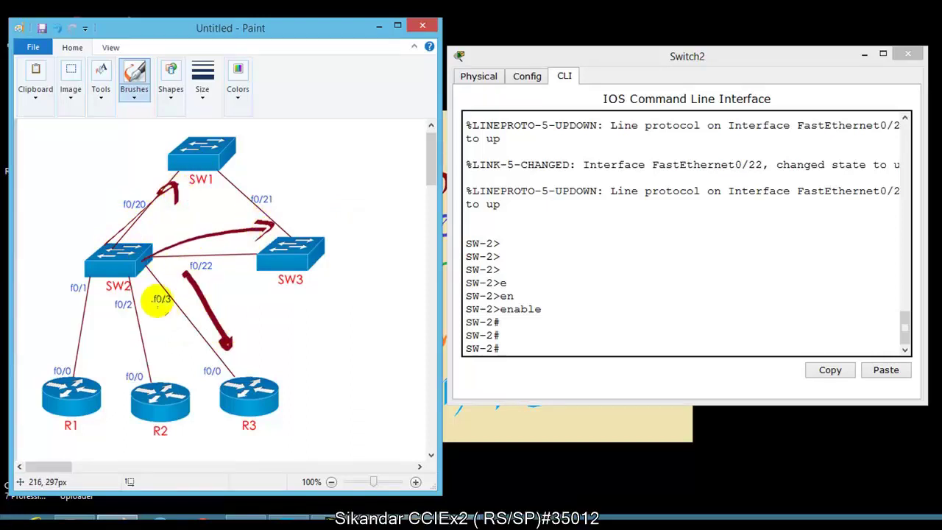
left_click_drag(157, 298, 169, 348)
left_click_drag(115, 302, 98, 358)
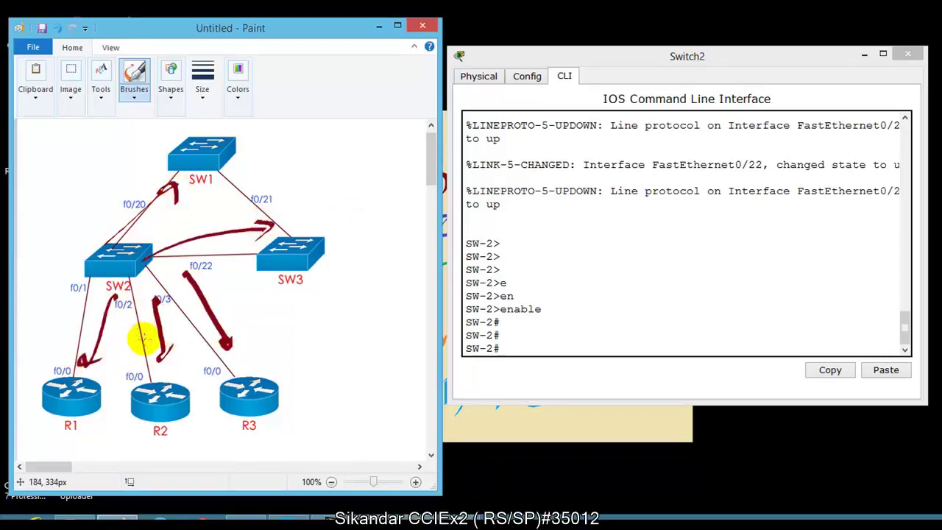
key("ctrl+z")
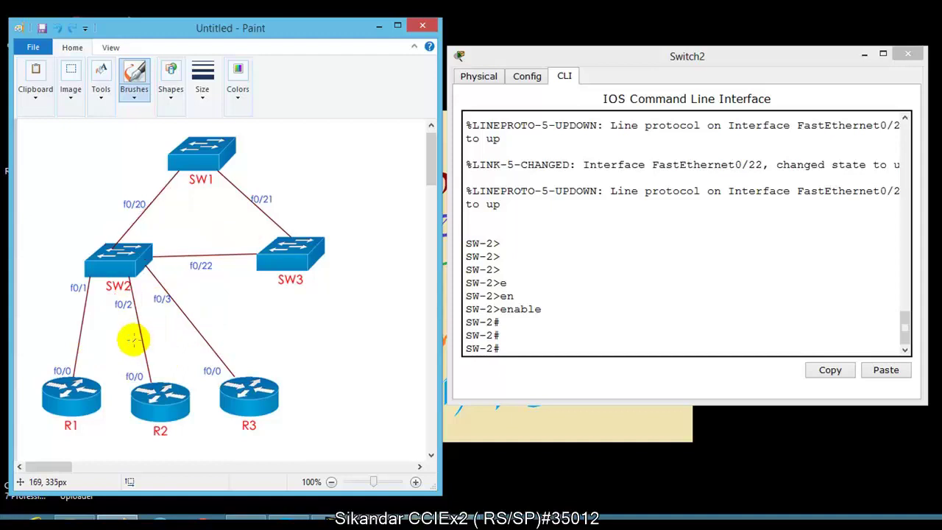
Display the global CDP information on Switch2 with the command sh cdp.
left_click(586, 310)
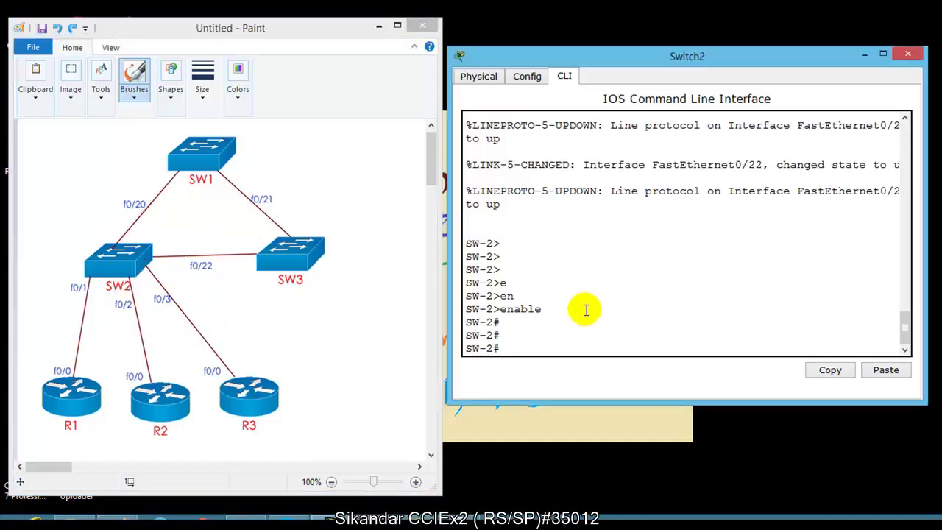
key("Return")
key("Return")
type("sh cdp")
key("Return")
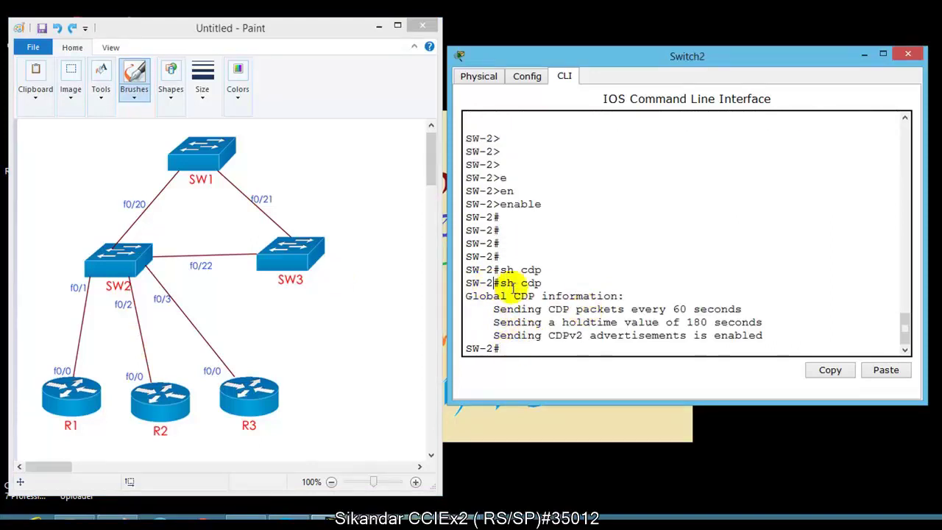
Highlight the CDP packet interval and the holdtime in Switch2's output, and return to a fresh prompt.
left_click_drag(494, 284, 762, 309)
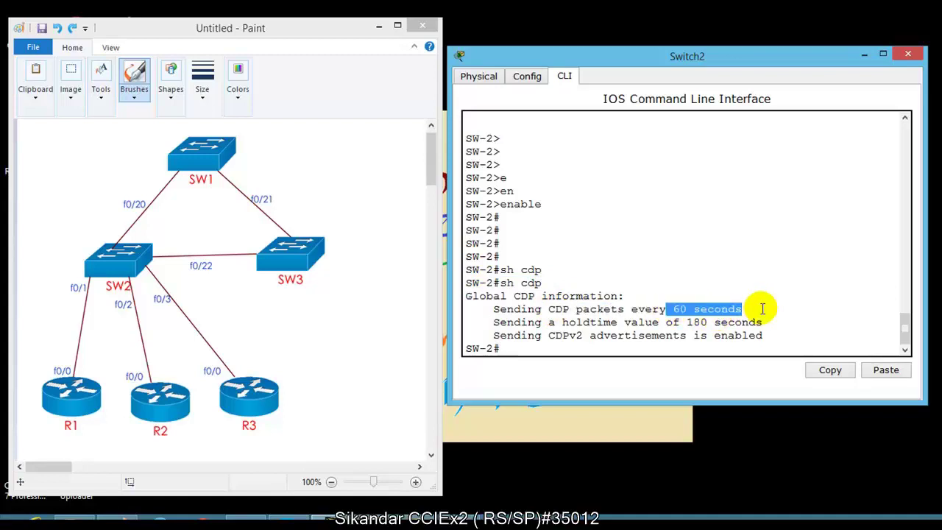
left_click_drag(652, 323, 715, 323)
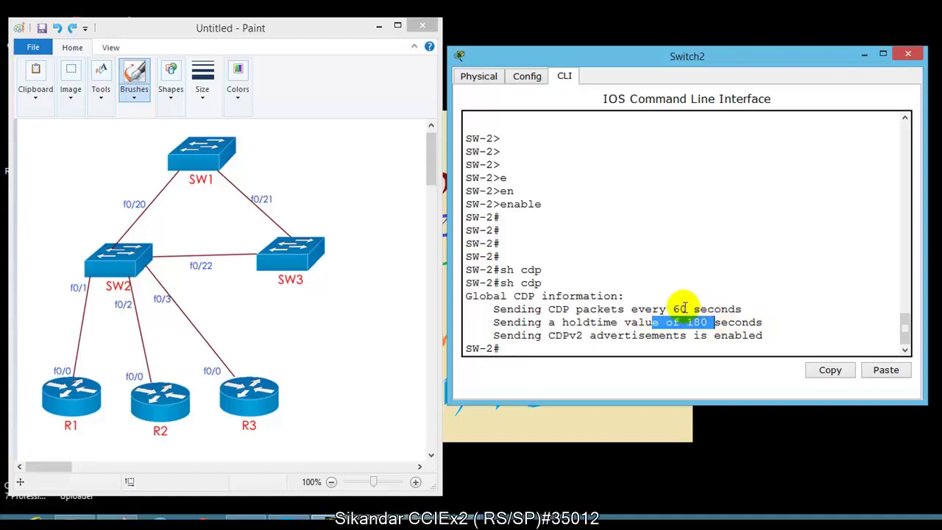
left_click(684, 309)
key("Return")
key("Return")
key("Return")
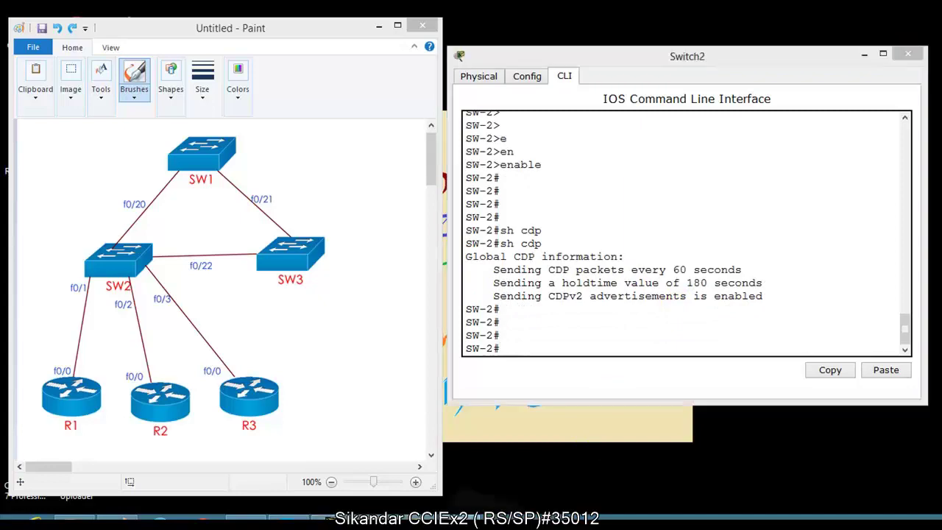
Switch to the Word lab document and examine the f0/0 IP addresses configured for R-1, R-2 and R-3.
key("alt+Tab")
scroll(573, 324, "up", 10)
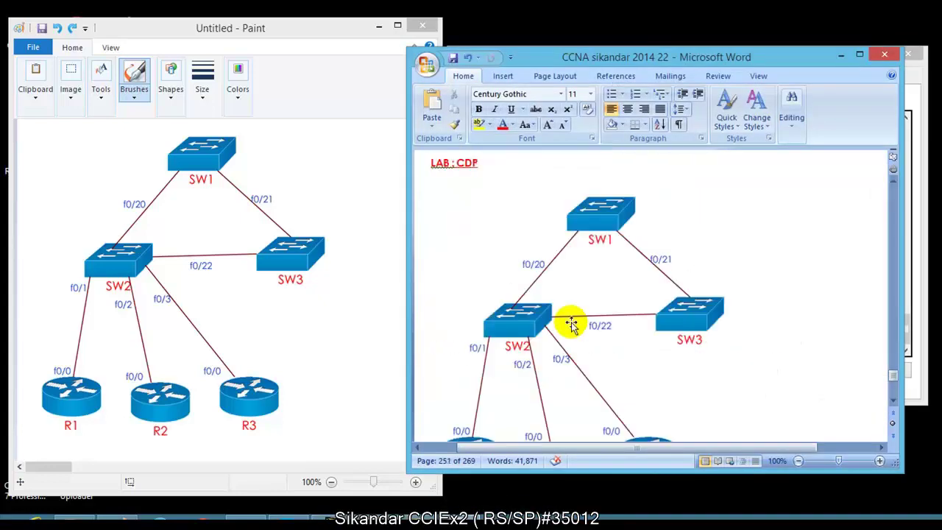
scroll(572, 325, "down", 6)
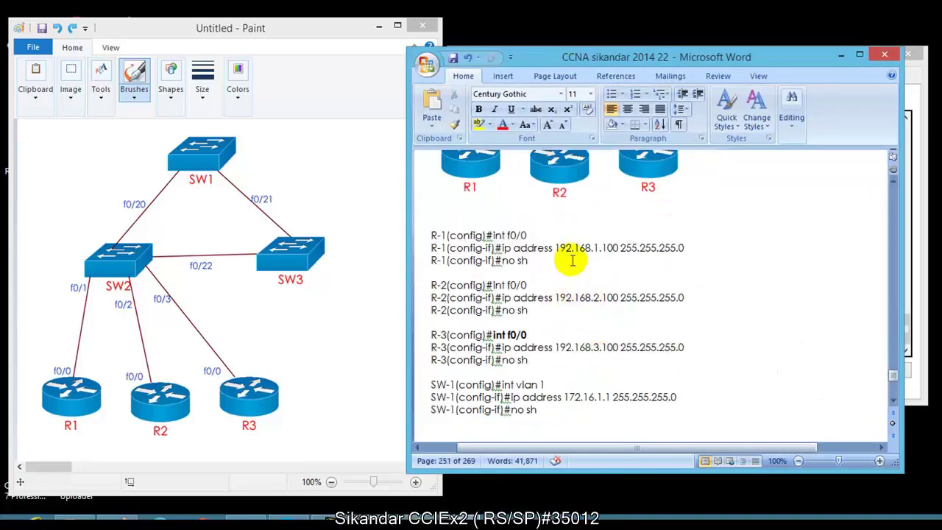
left_click_drag(557, 249, 631, 252)
left_click(582, 298)
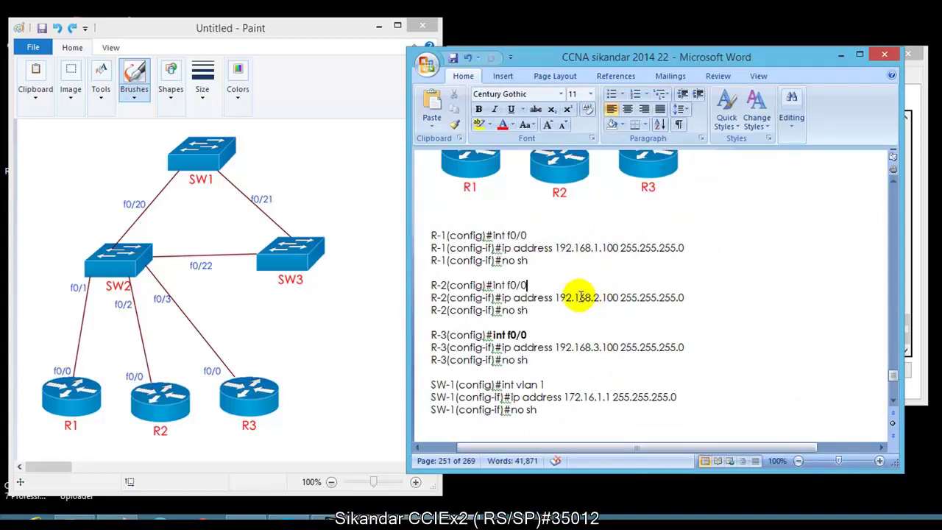
left_click_drag(513, 249, 618, 249)
left_click_drag(555, 297, 639, 297)
left_click_drag(555, 347, 632, 358)
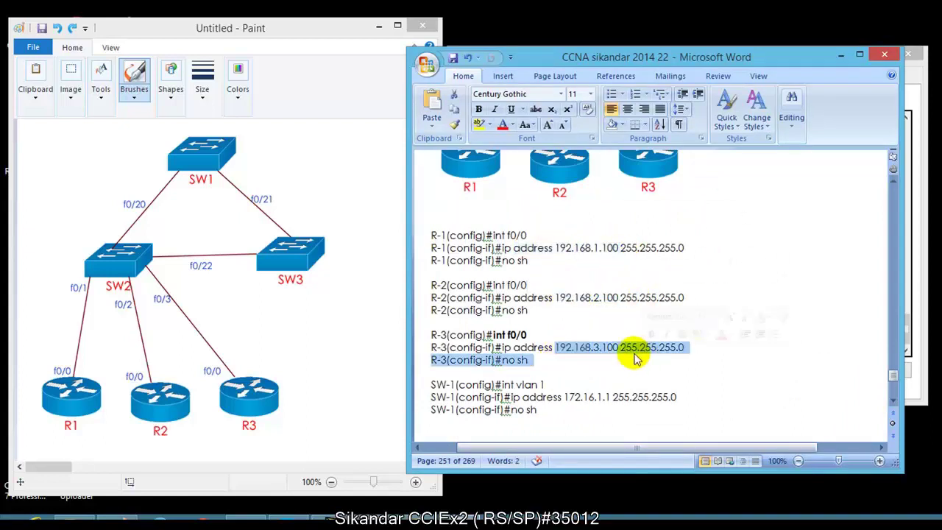
Handwrite a short IP address label above each router in the Paint diagram, such as 1.100 for R1 and 3.100 for R3, and minimize Word.
left_click(377, 327)
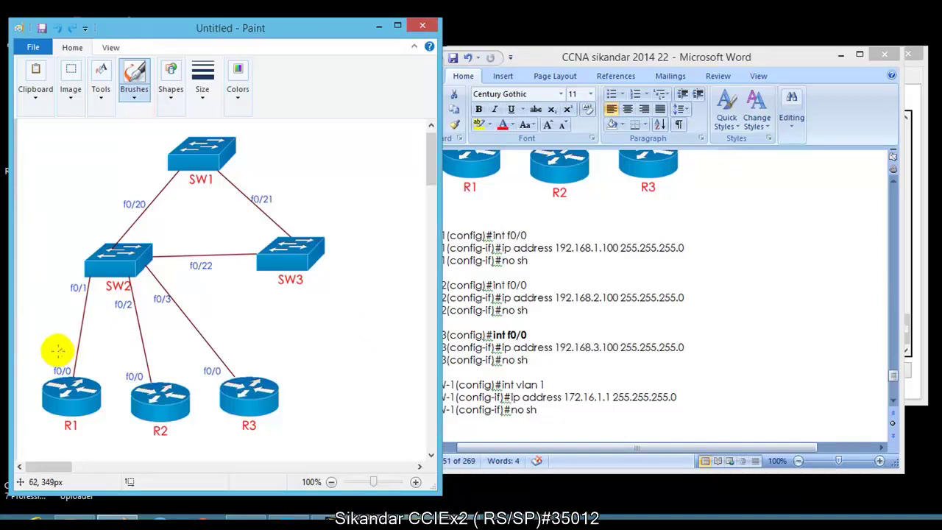
mouse_move(45, 340)
left_mouse_down()
mouse_move(98, 342)
mouse_move(87, 345)
mouse_move(126, 371)
mouse_move(164, 353)
left_mouse_up()
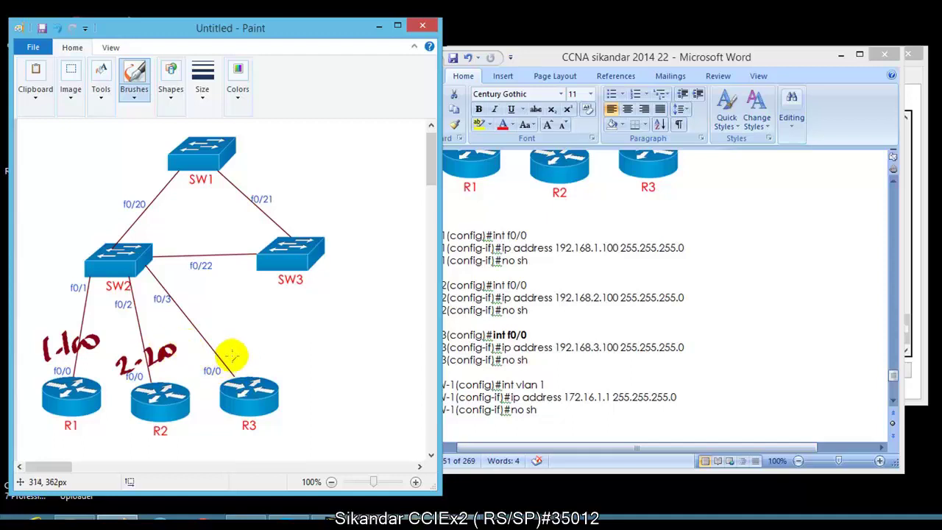
left_click_drag(240, 361, 248, 358)
left_click_drag(253, 347, 256, 366)
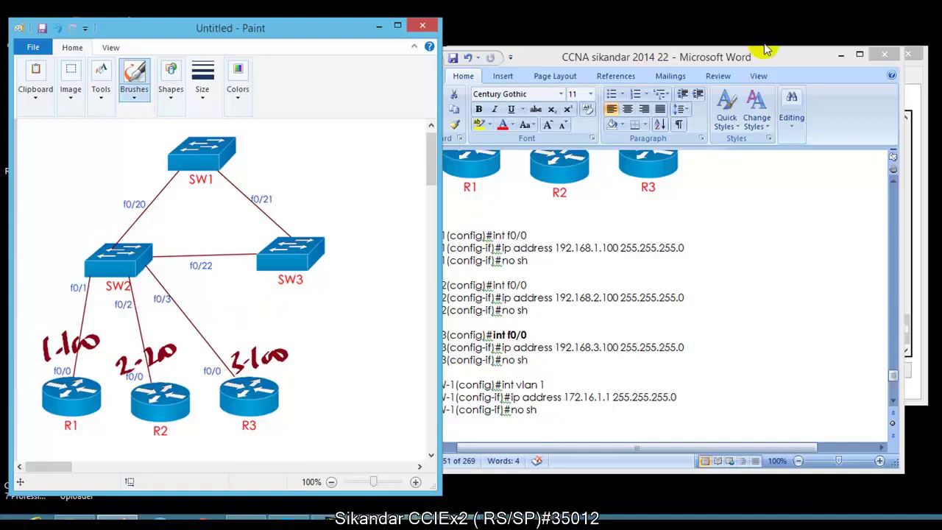
left_click(840, 56)
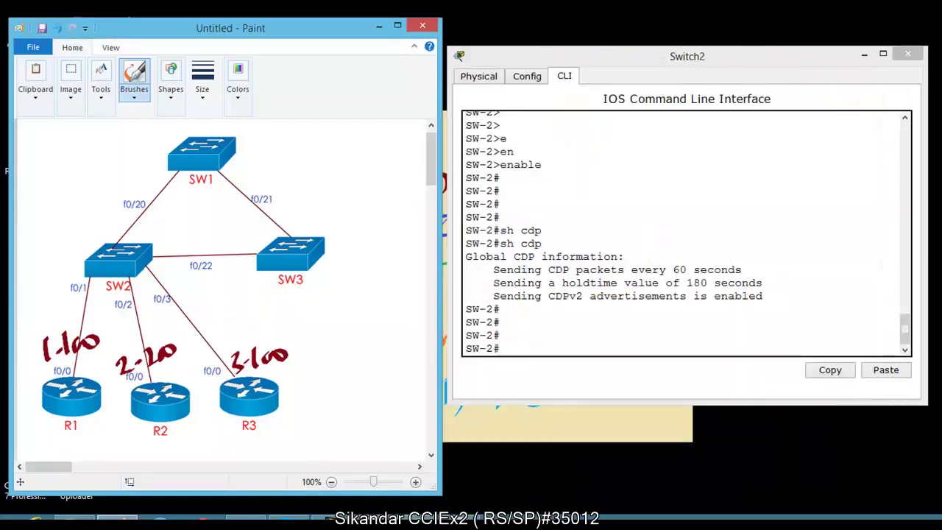
Open Router1's command line from the Packet Tracer topology, place its window beside the diagram and enter privileged mode with enable.
mouse_move(117, 520)
left_click(284, 448)
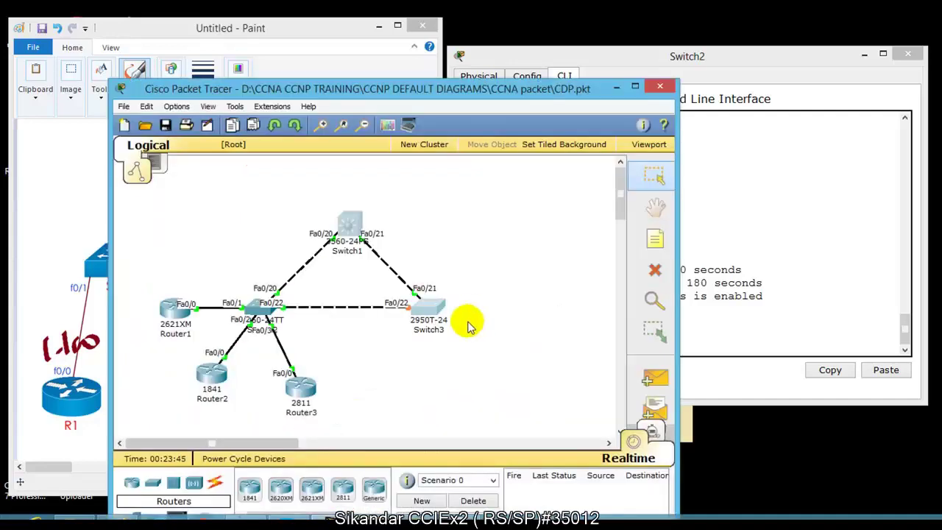
left_click(182, 317)
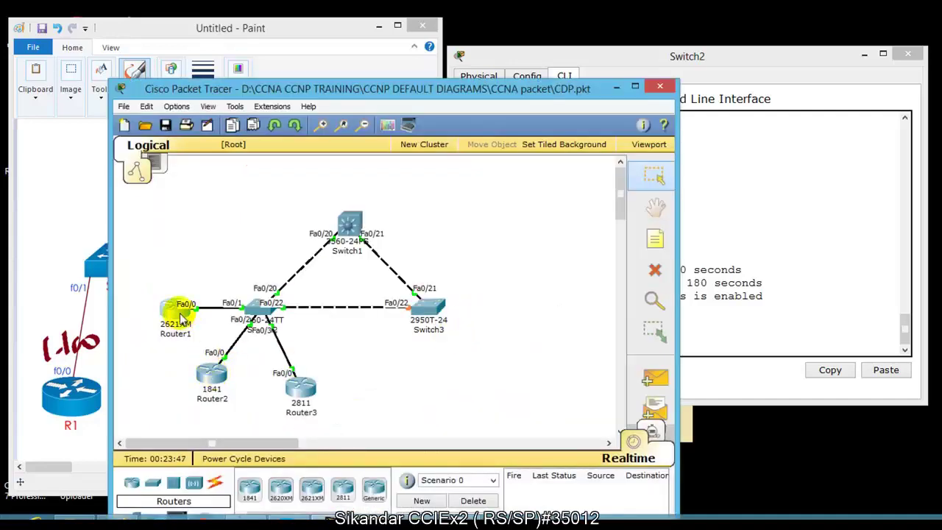
left_click(140, 59)
mouse_move(184, 41)
left_mouse_down()
mouse_move(505, 95)
mouse_move(610, 101)
mouse_move(607, 109)
left_mouse_up()
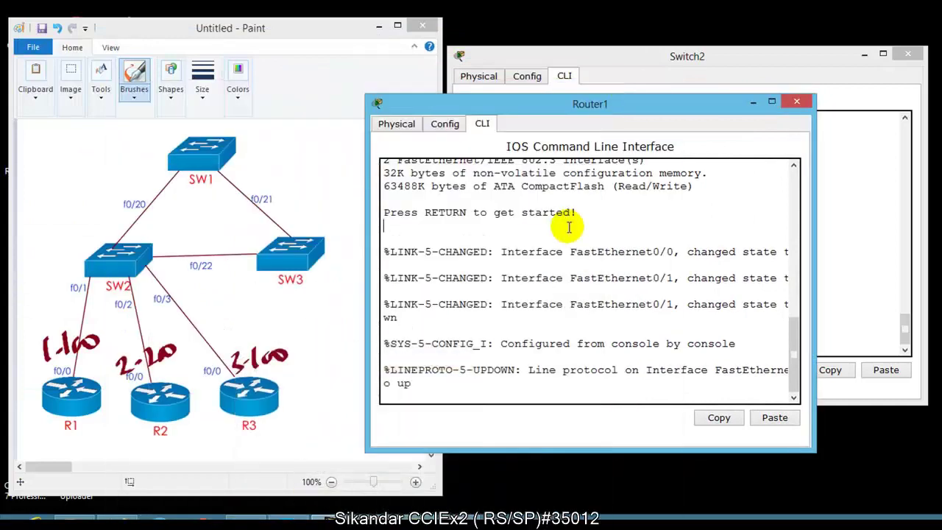
key("Return")
type("en")
key("Tab")
key("Return")
key("Return")
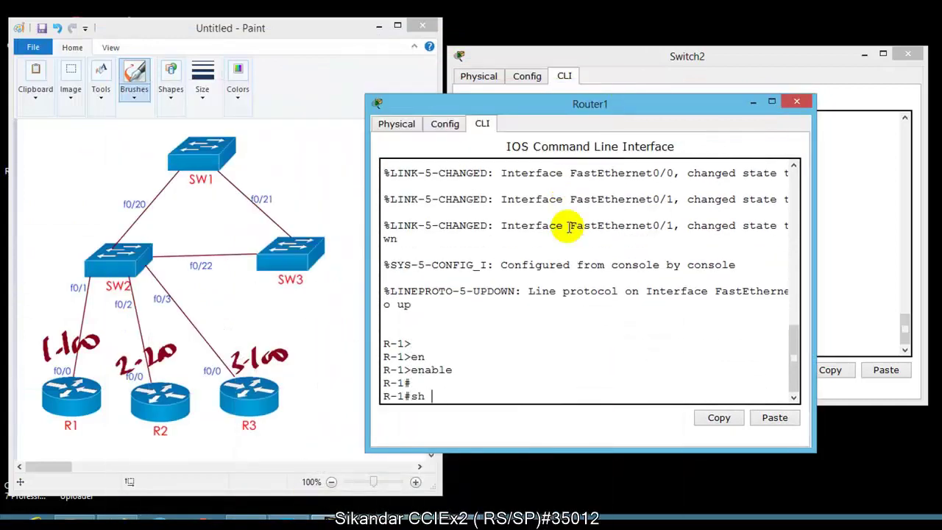
List Router1's interfaces with sh ip int brief, highlight the FastEthernet0/0 address and minimize the Router1 window.
type("sh ip int br")
key("Tab")
key("Return")
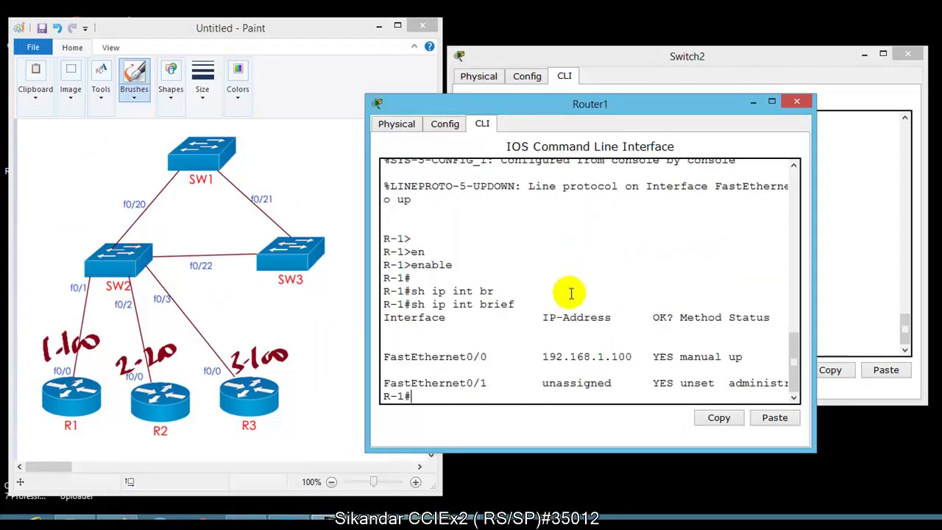
left_click_drag(489, 358, 625, 365)
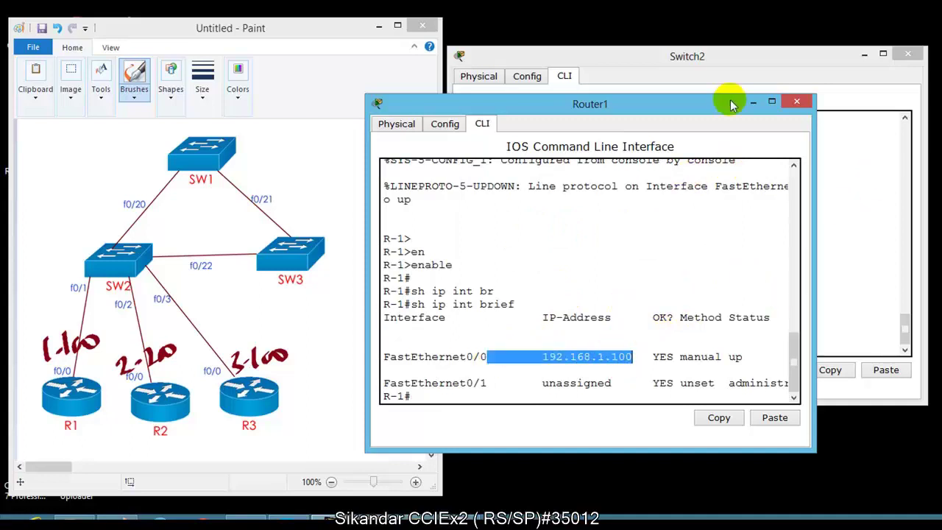
left_click(754, 103)
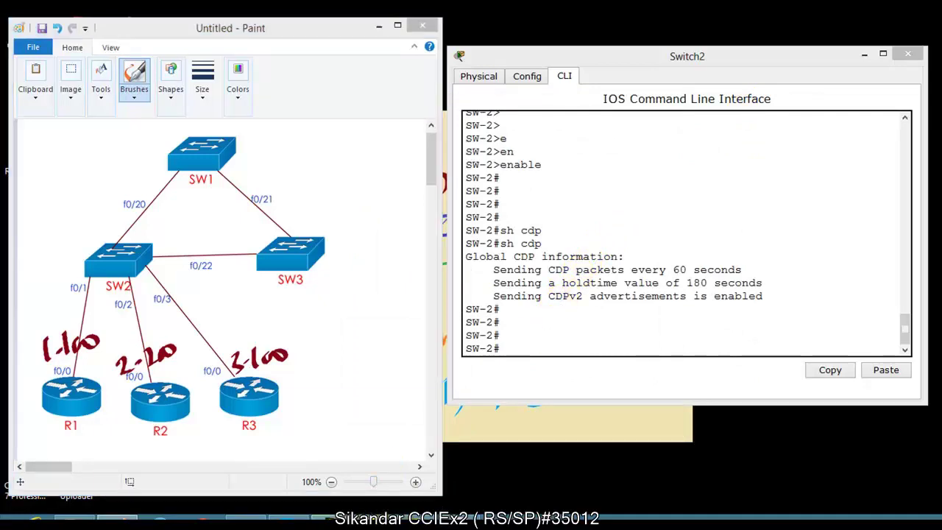
Circle SW1 and SW3 and the f0/20, f0/21 and f0/22 interface labels in the Paint diagram.
mouse_move(354, 519)
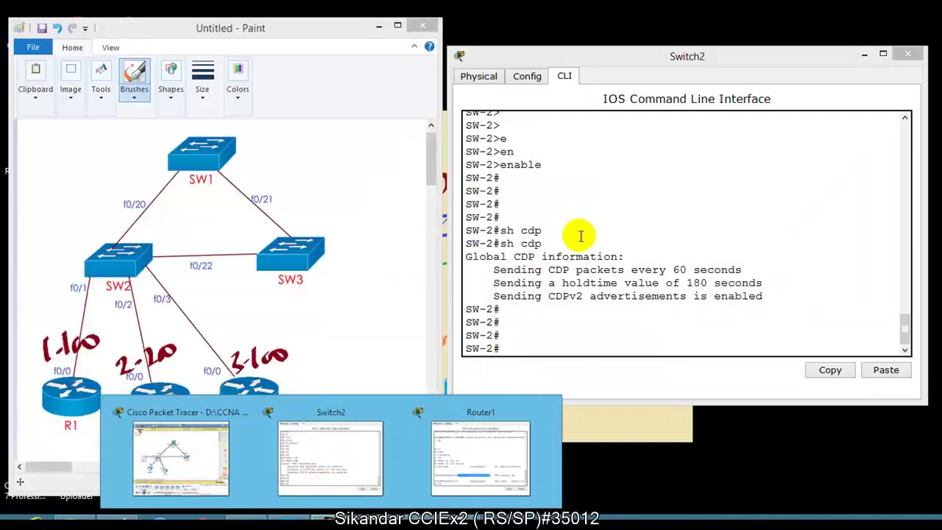
left_click(549, 230)
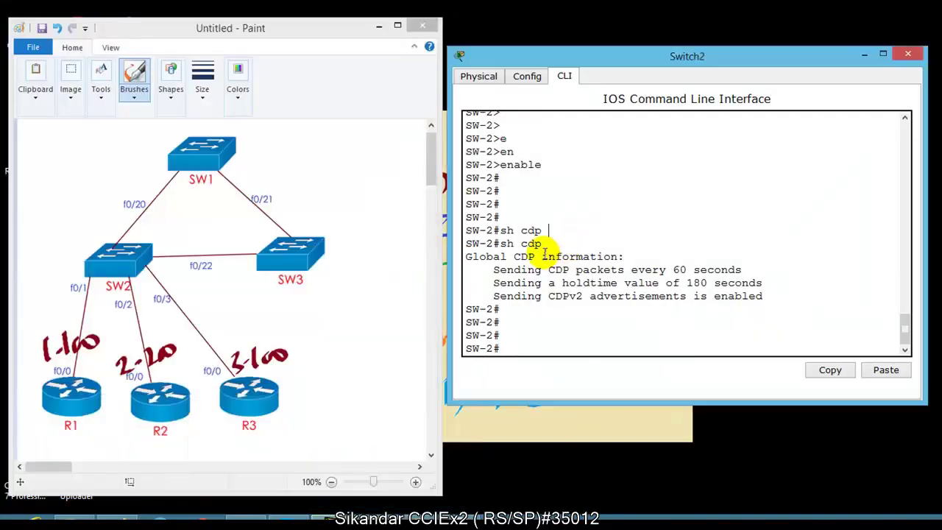
left_click(383, 263)
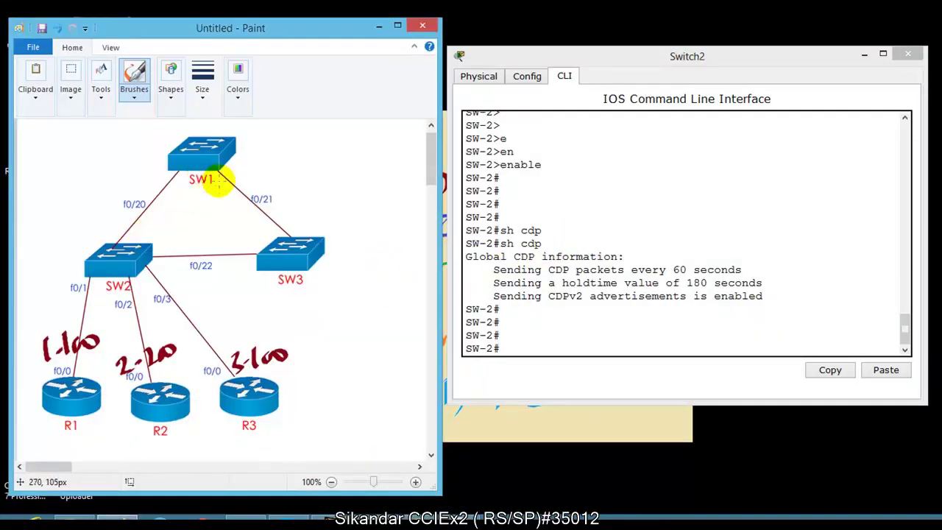
left_click_drag(218, 181, 211, 157)
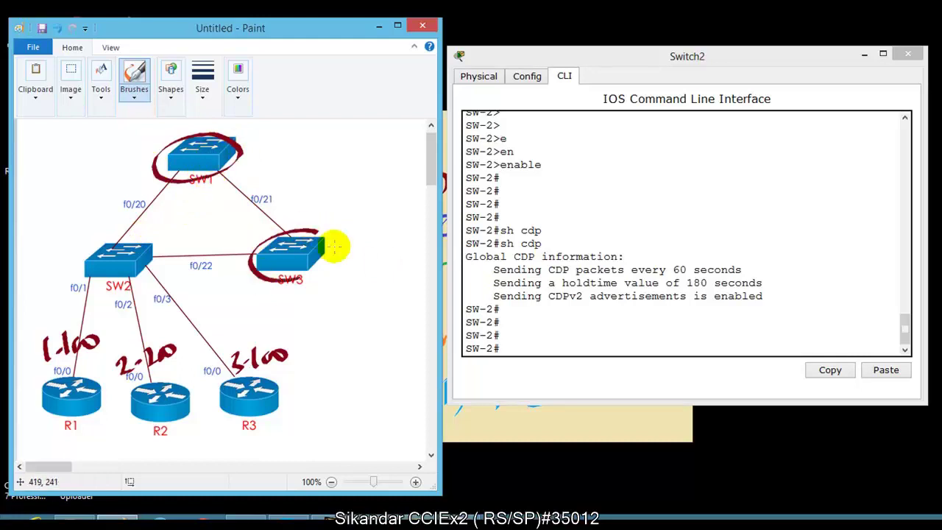
mouse_move(332, 246)
left_mouse_down()
mouse_move(272, 254)
mouse_move(315, 230)
left_mouse_up()
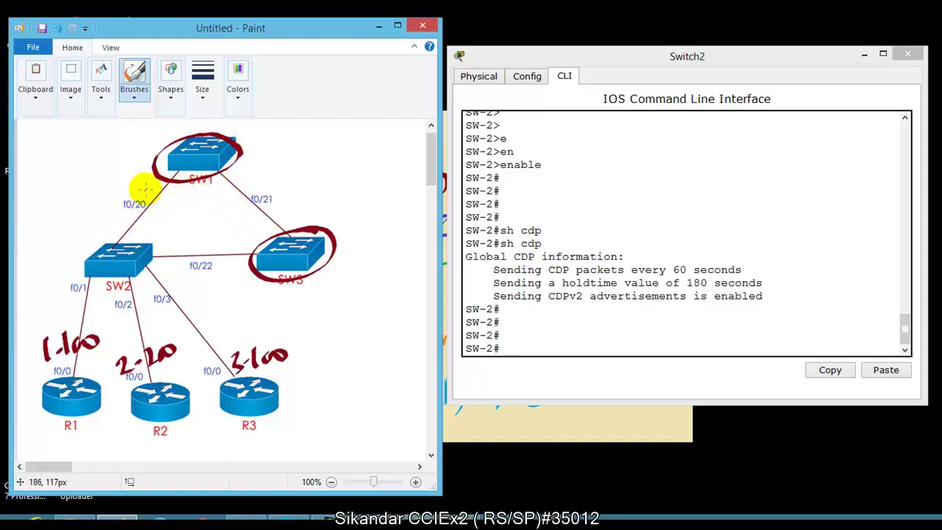
left_click_drag(152, 185, 135, 200)
left_click_drag(265, 178, 267, 178)
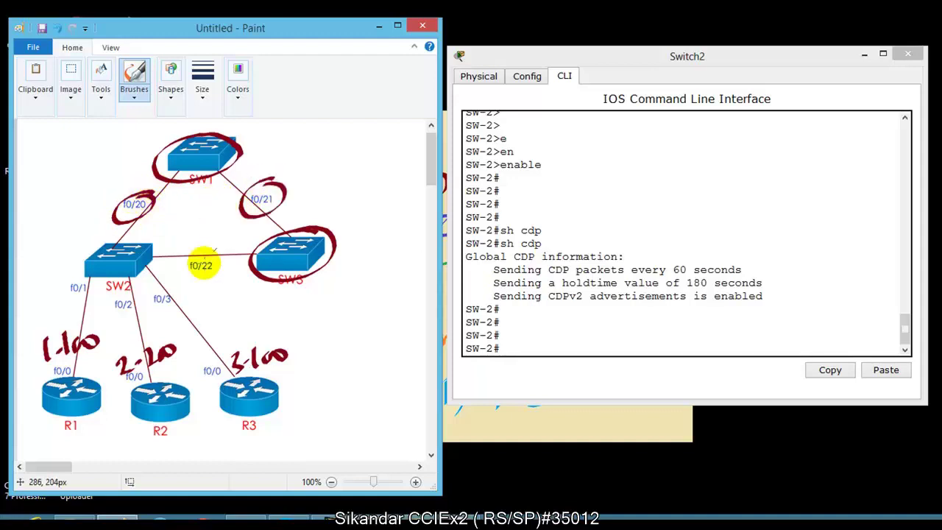
mouse_move(212, 249)
left_mouse_down()
mouse_move(221, 262)
mouse_move(195, 249)
left_mouse_up()
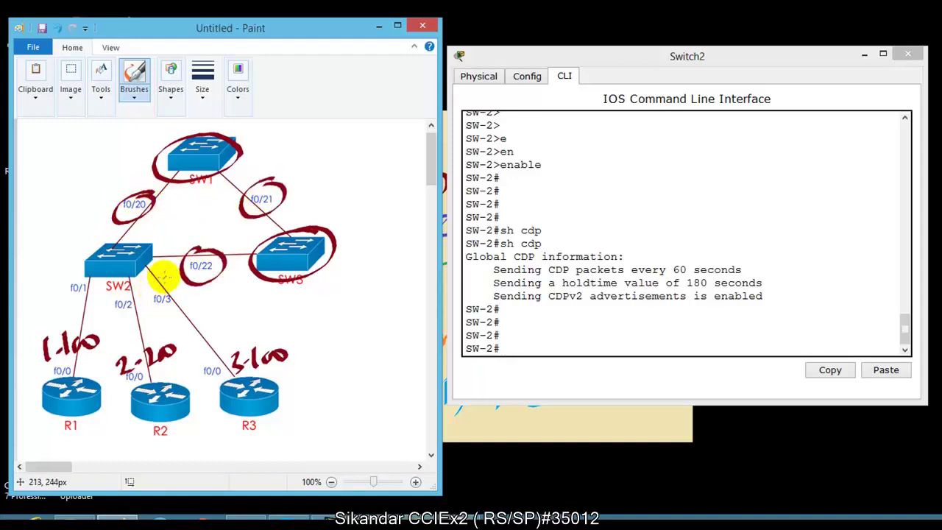
Undo the circles around SW3 and the f0/20, f0/21 and f0/22 labels in the Paint diagram.
left_click(506, 343)
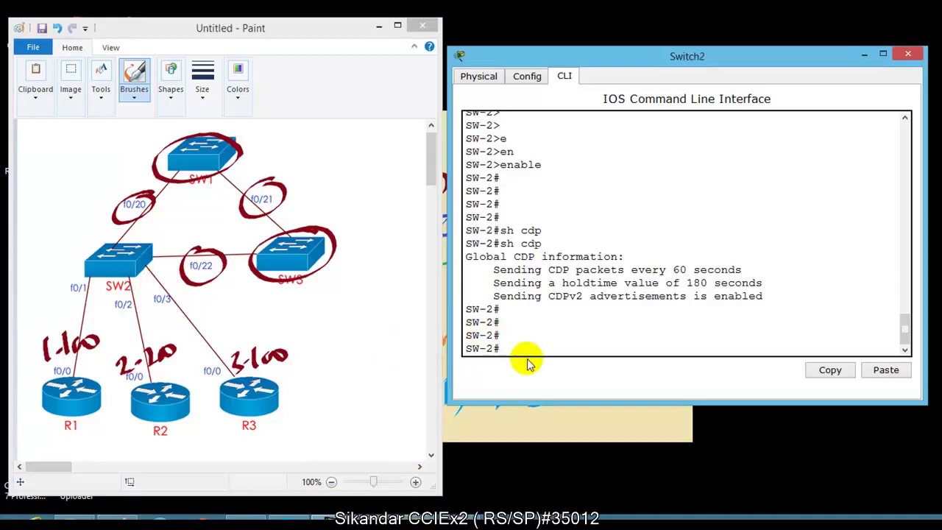
left_click(515, 324)
left_click(440, 296)
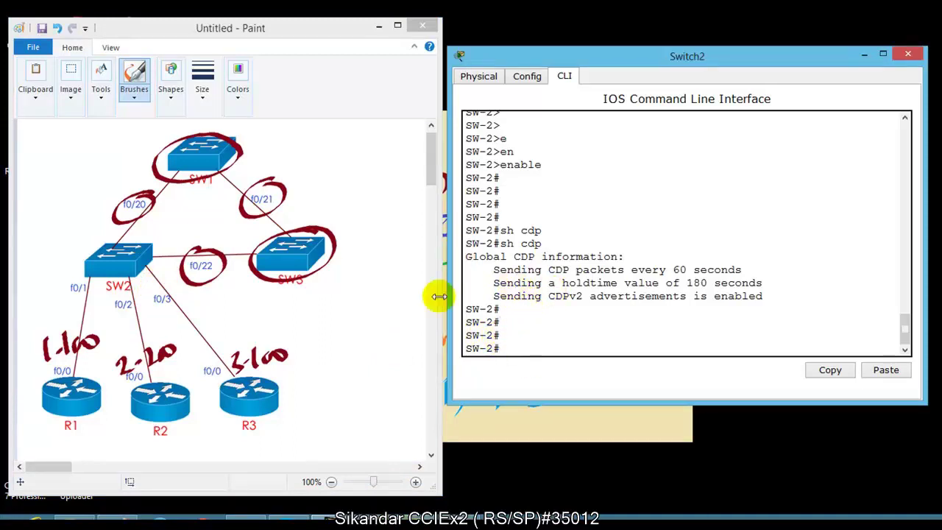
key("ctrl+z")
key("ctrl+z")
key("ctrl+z")
key("ctrl+z")
List Switch2's CDP neighbors with sh cdp ne and widen its window so every column of the table shows.
left_click(530, 293)
key("Return")
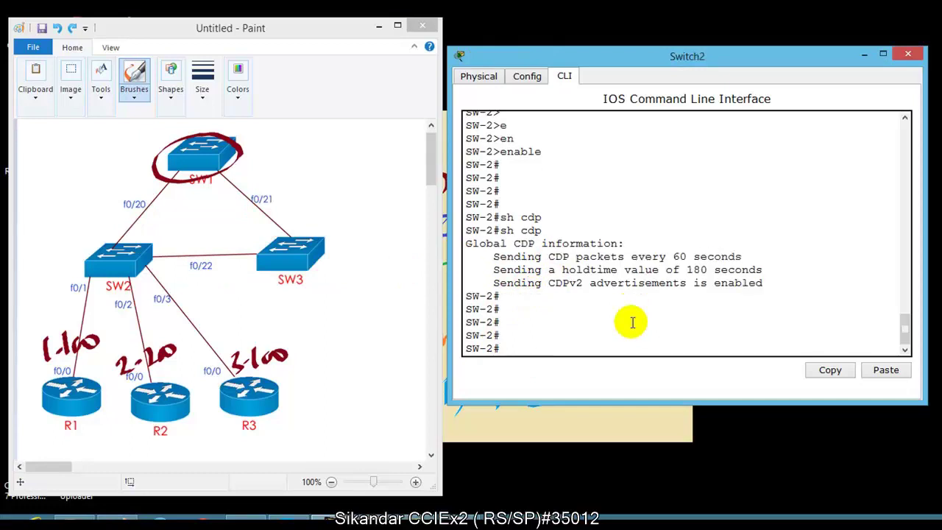
type("sh cp ne")
key("Return")
type("sh cdp")
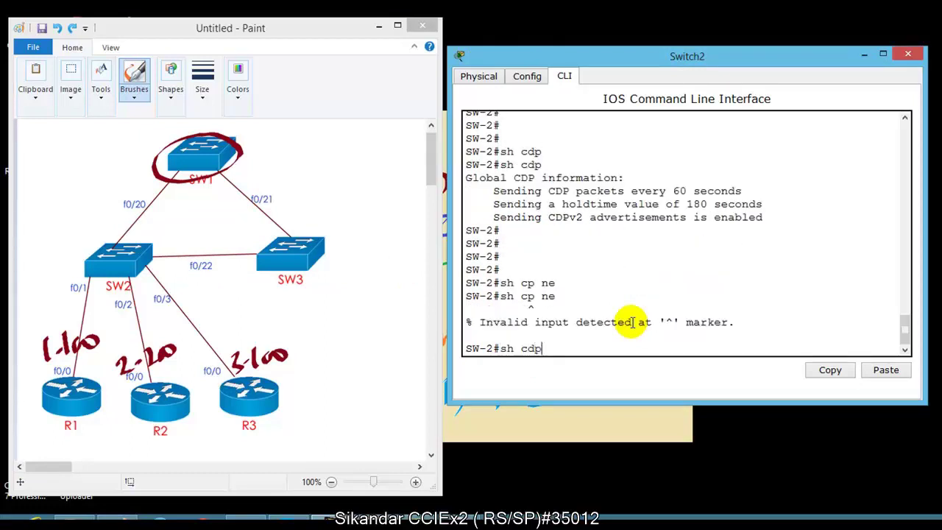
type(" ne")
key("Return")
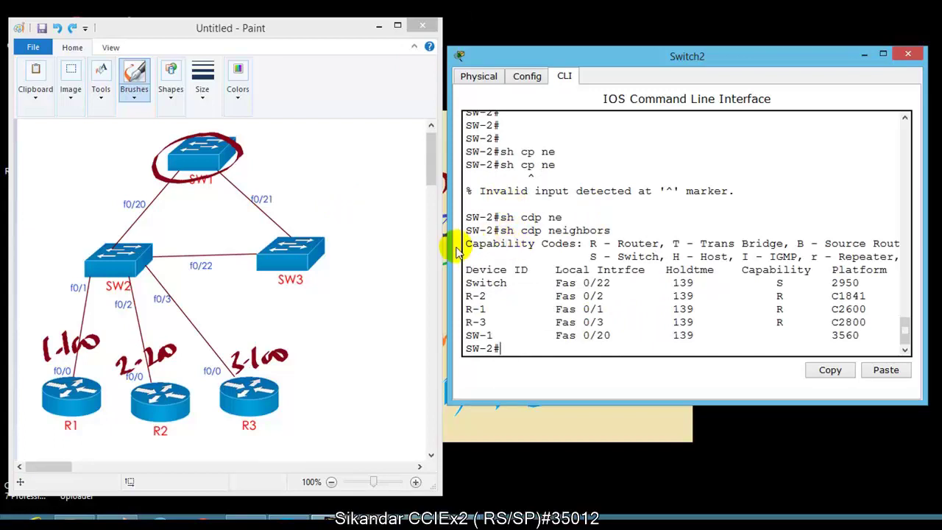
left_click_drag(451, 245, 355, 245)
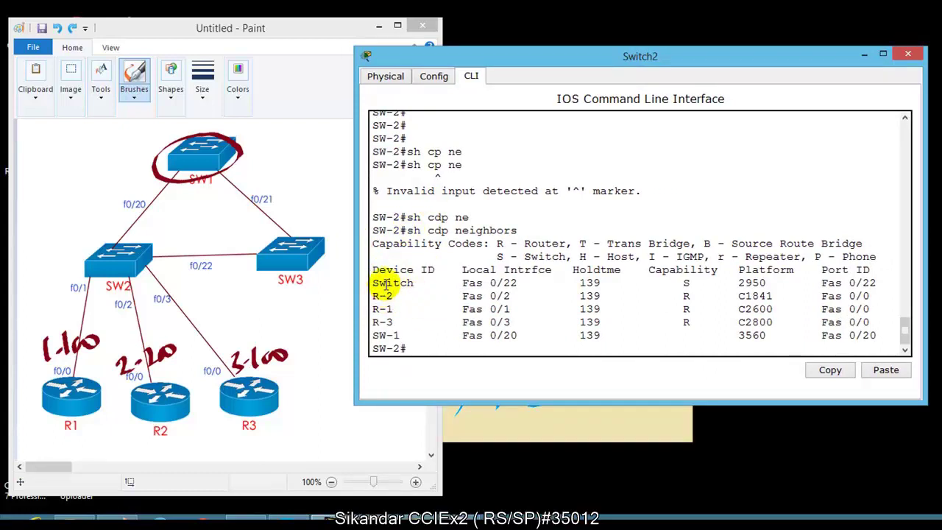
Highlight the neighbor entries and the local interfaces of R-1 and R-3 in Switch2's CDP table.
left_click_drag(386, 285, 581, 337)
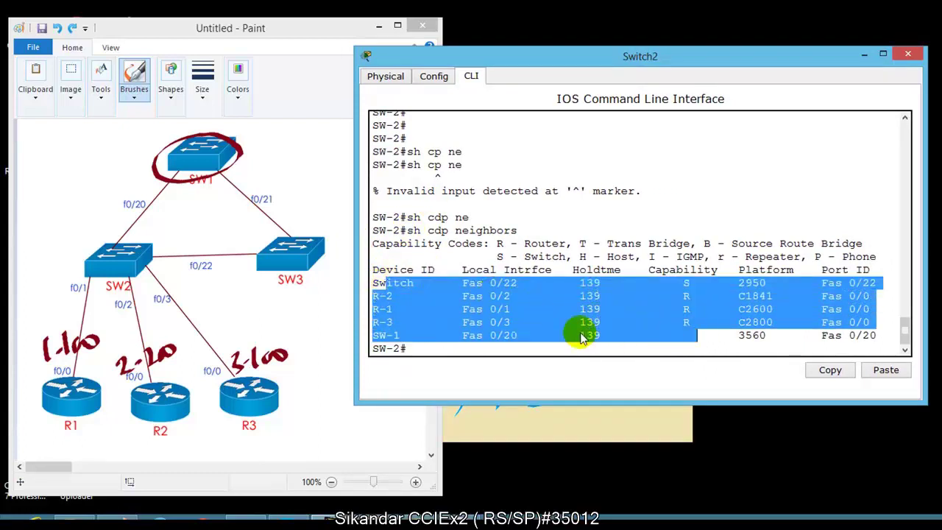
left_click(501, 297)
left_click_drag(379, 297, 513, 314)
left_click(442, 297)
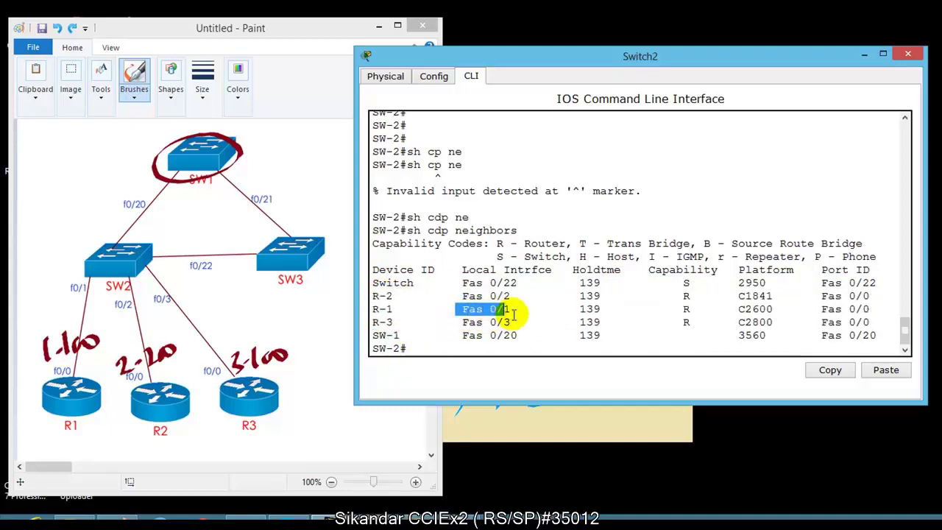
left_click(416, 326)
left_click_drag(455, 323, 509, 321)
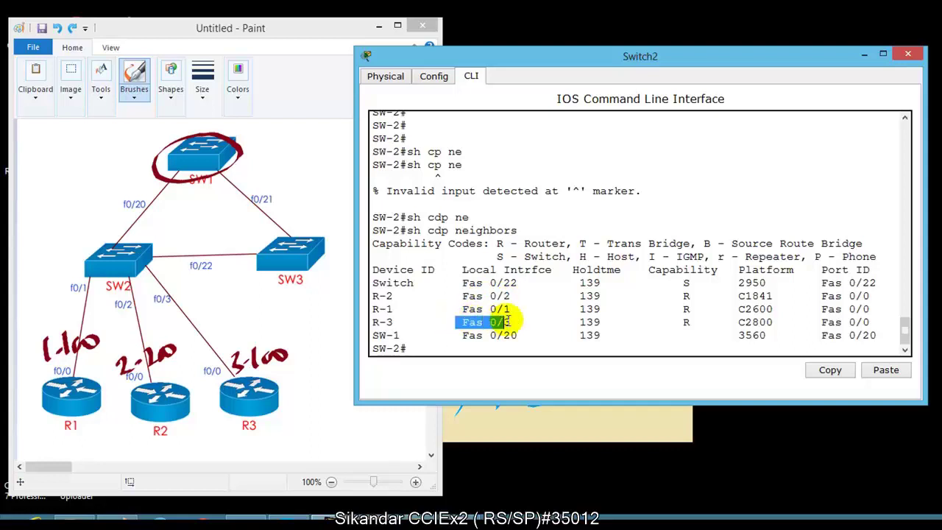
Undo the SW1 circle and the handwritten address labels above the three routers in the Paint diagram.
left_click(290, 300)
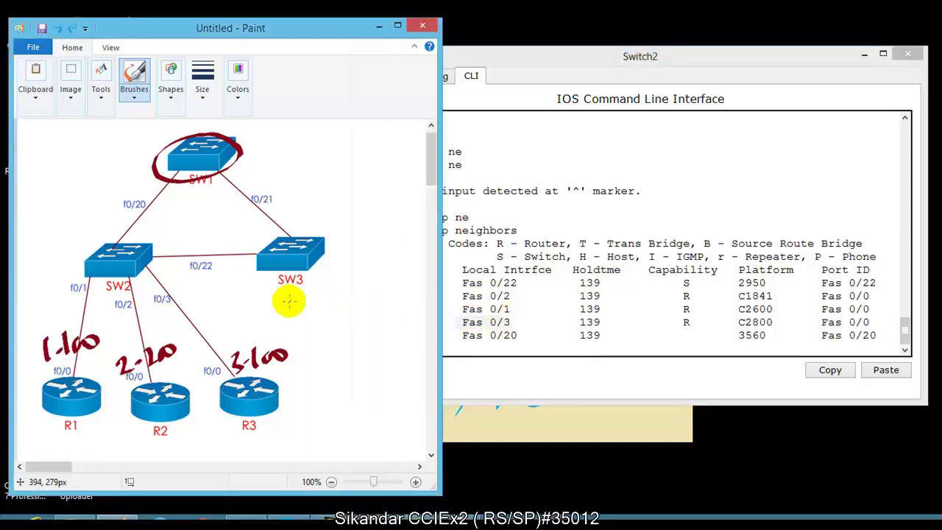
key("ctrl+z")
key("ctrl+z")
key("ctrl+z")
key("ctrl+z")
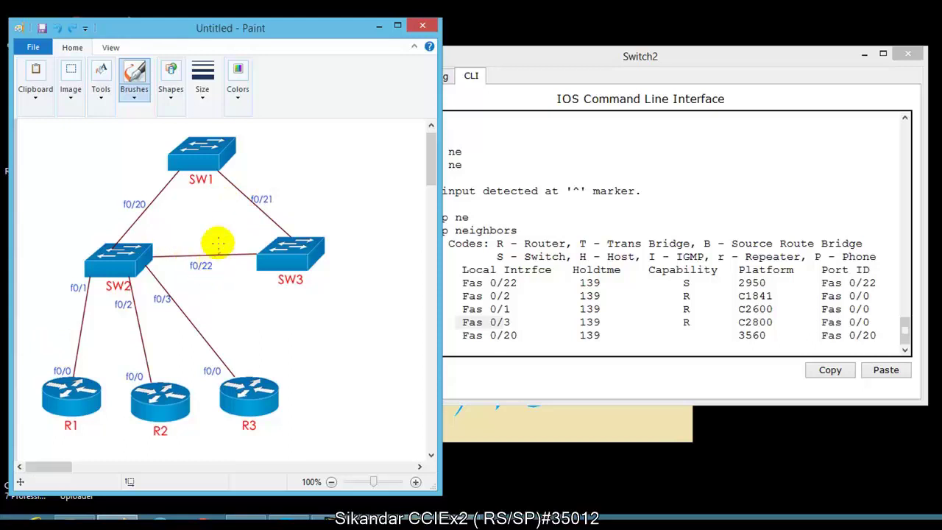
Highlight the R-1 entry in the CDP neighbor table, then shift the Paint window slightly for more annotation.
left_click(527, 282)
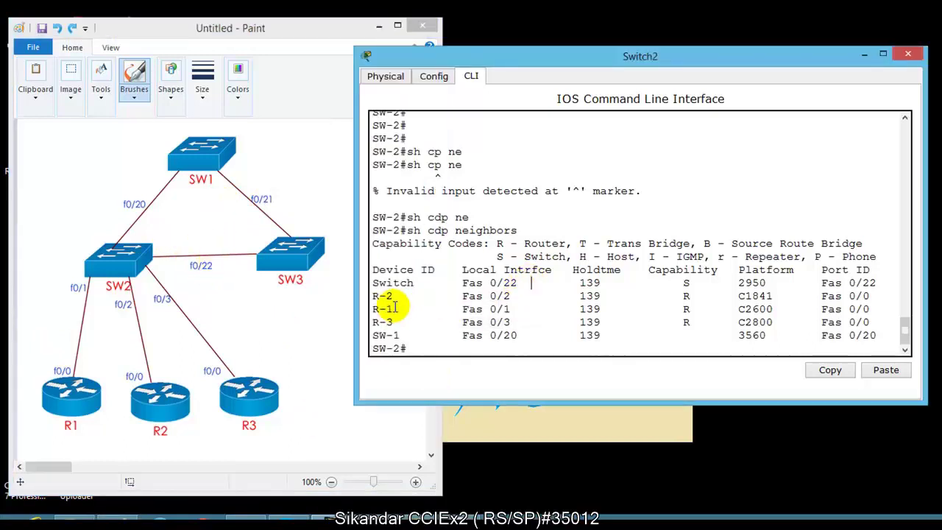
mouse_move(379, 308)
left_mouse_down()
mouse_move(791, 308)
mouse_move(879, 297)
mouse_move(878, 304)
left_mouse_up()
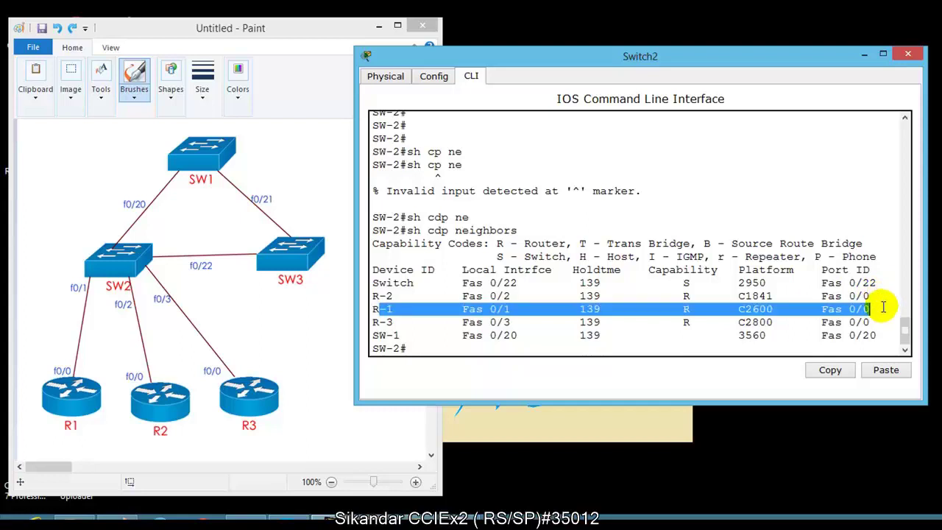
left_click(274, 232)
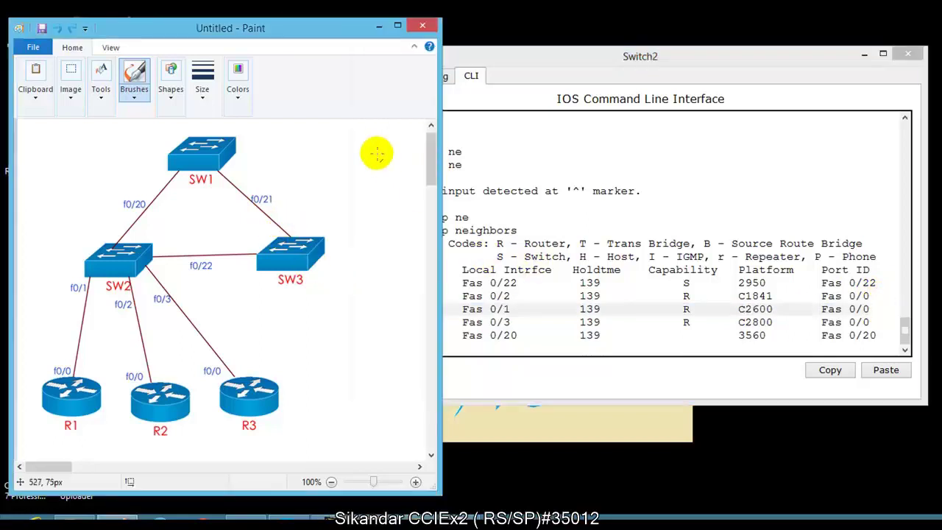
left_click_drag(350, 30, 368, 29)
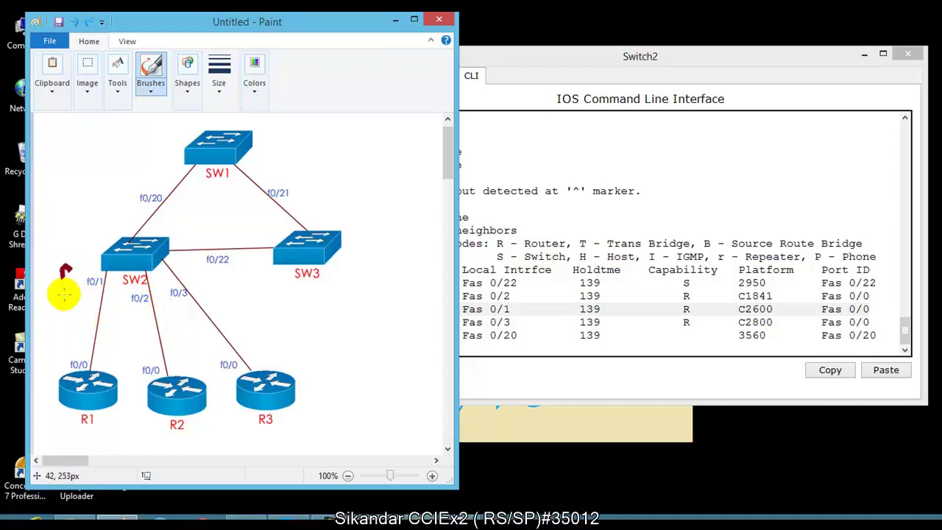
mouse_move(63, 293)
left_mouse_down()
mouse_move(87, 256)
mouse_move(98, 280)
mouse_move(104, 267)
mouse_move(99, 288)
left_mouse_up()
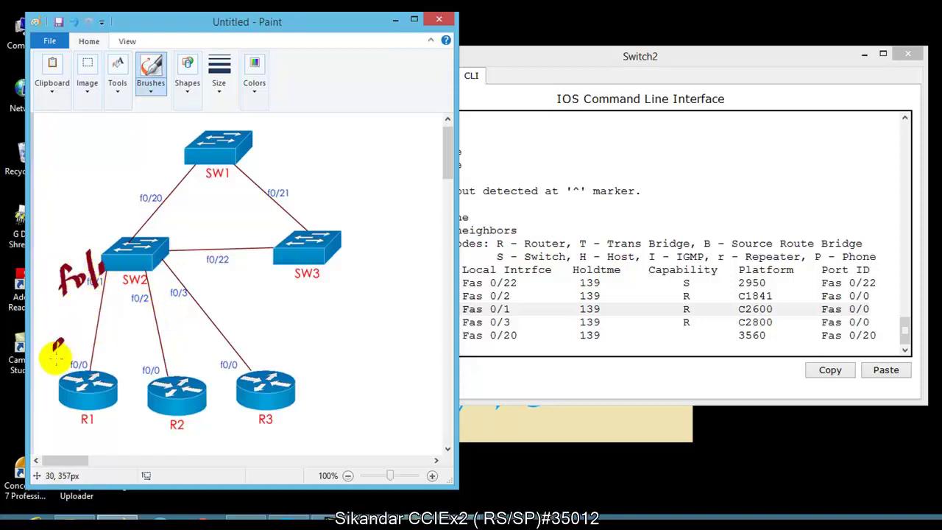
left_click_drag(79, 348, 112, 332)
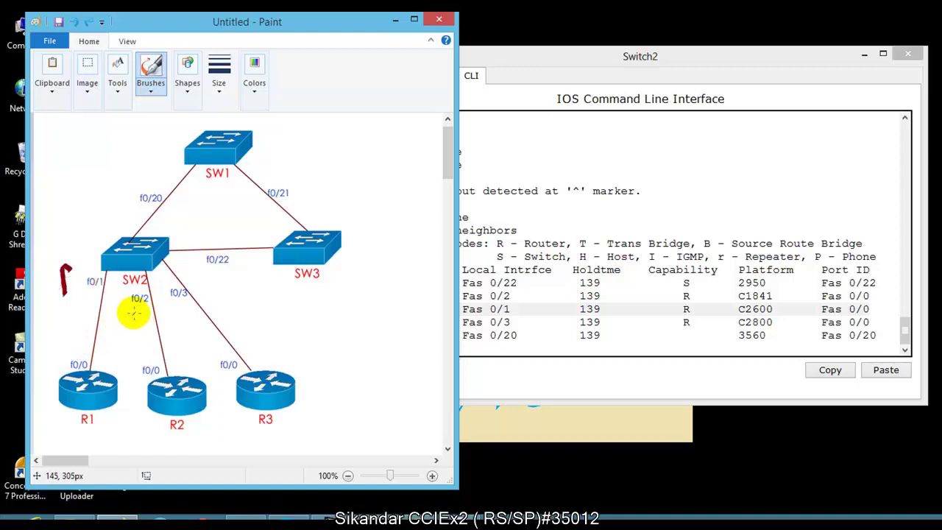
key("ctrl+z")
Circle SW2's f0/1, f0/2 and f0/3 labels and the f0/0 labels at R1, R2 and R3 in the diagram.
left_click_drag(98, 281, 92, 273)
left_click_drag(101, 362, 75, 347)
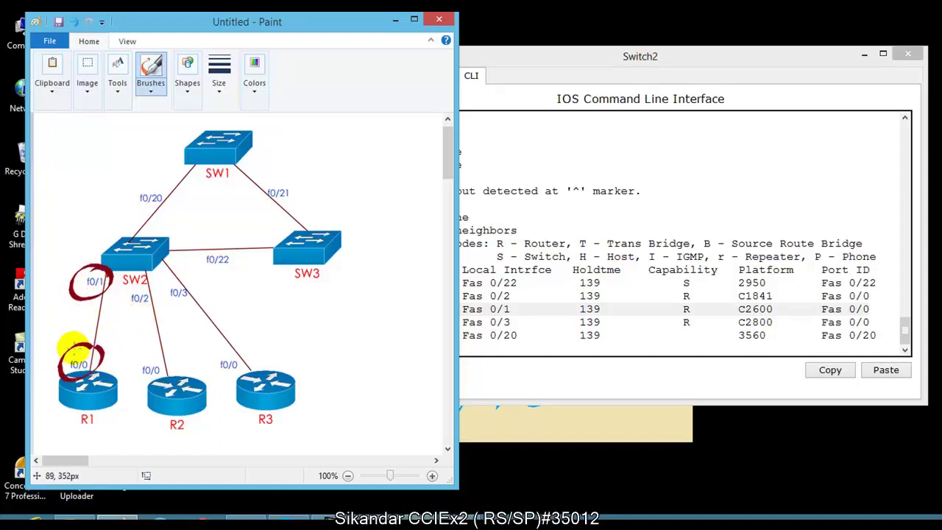
left_click_drag(176, 358, 143, 357)
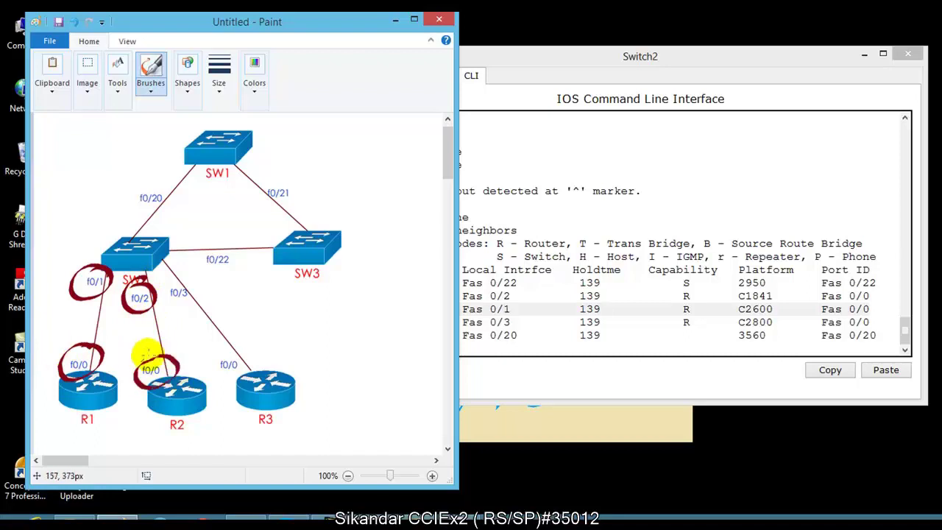
left_click_drag(184, 275, 197, 289)
mouse_move(237, 349)
left_mouse_down()
mouse_move(219, 378)
mouse_move(213, 360)
left_mouse_up()
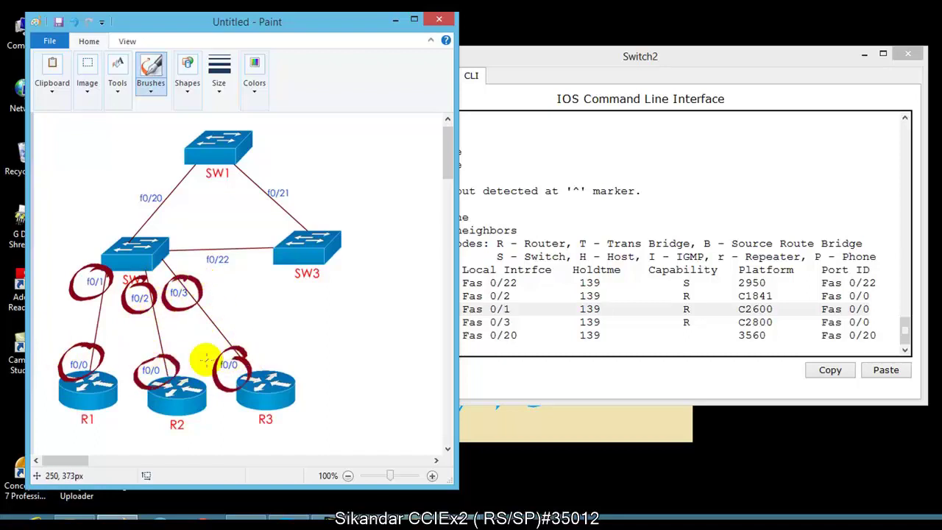
Highlight R-2's local interface and the router port IDs in Switch2's CDP neighbor table.
left_click(678, 394)
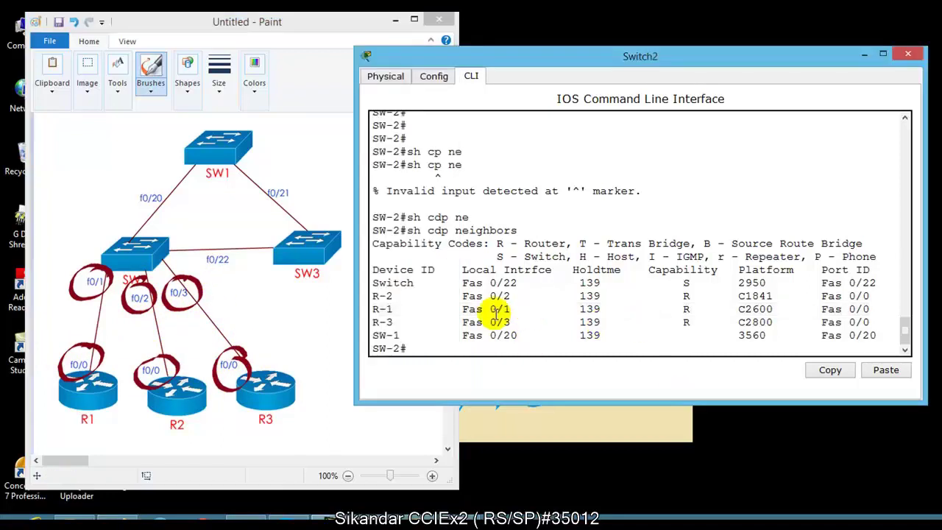
left_click_drag(449, 296, 515, 298)
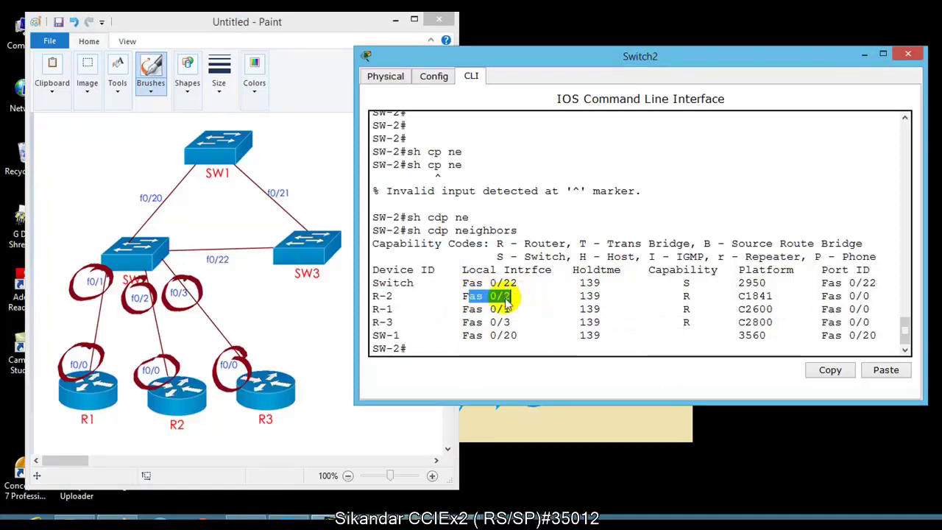
left_click_drag(850, 294, 872, 324)
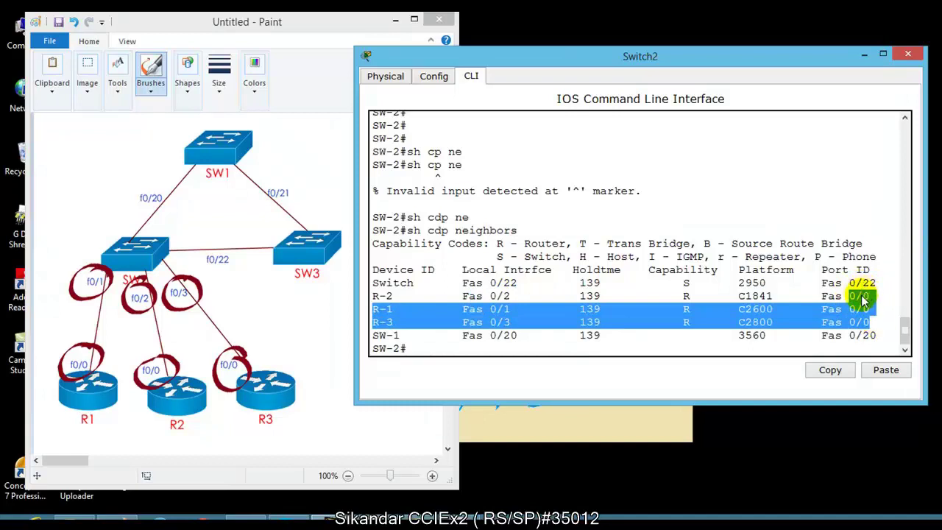
left_click(814, 297)
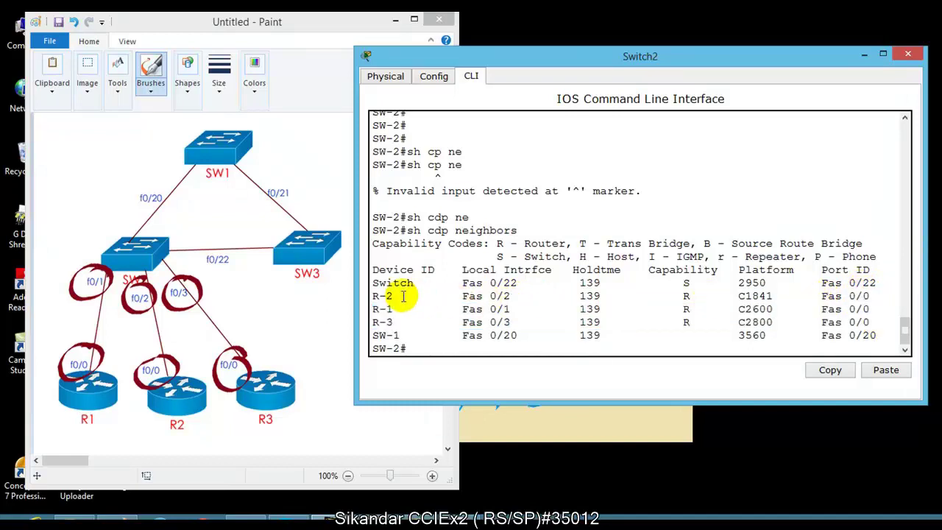
Highlight the SW-1 entry and its local interface in Switch2's CDP neighbor table.
left_click_drag(388, 335, 898, 336)
left_click(561, 335)
left_click_drag(484, 336, 614, 336)
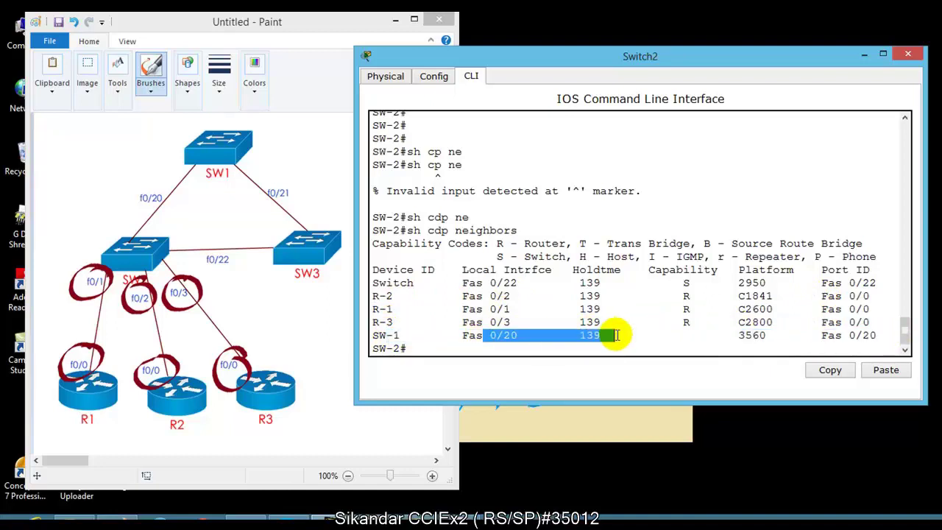
Circle the SW1 label and draw a double-headed arrow along the f0/20 link between SW1 and SW2 in Paint.
left_click(201, 235)
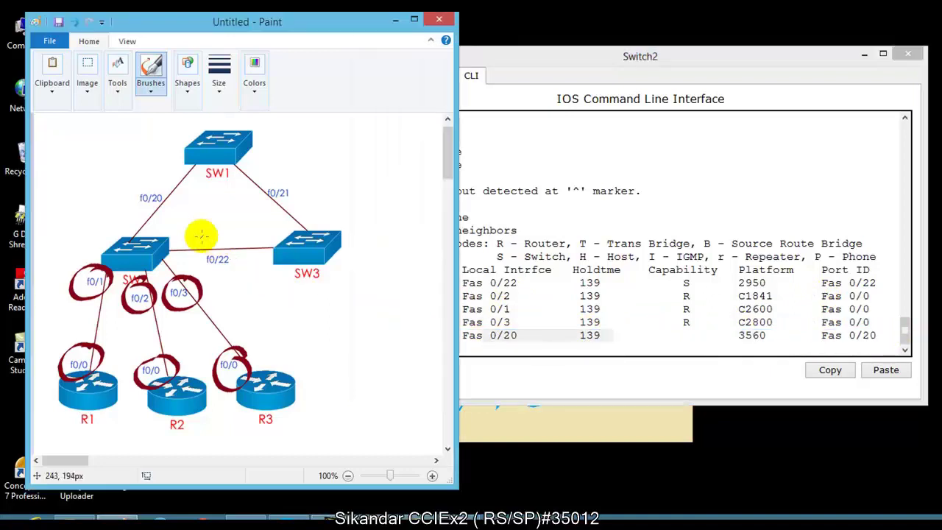
left_click_drag(257, 172, 199, 185)
mouse_move(143, 228)
left_mouse_down()
mouse_move(171, 186)
mouse_move(179, 212)
mouse_move(137, 234)
left_mouse_up()
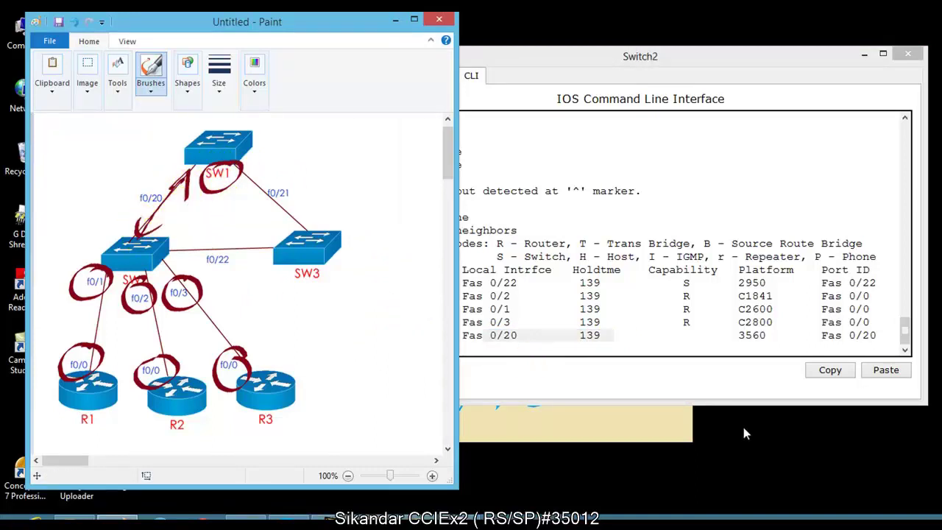
Highlight the entry with device ID Switch in Switch2's CDP neighbor table.
left_click(643, 308)
left_click_drag(410, 284, 914, 284)
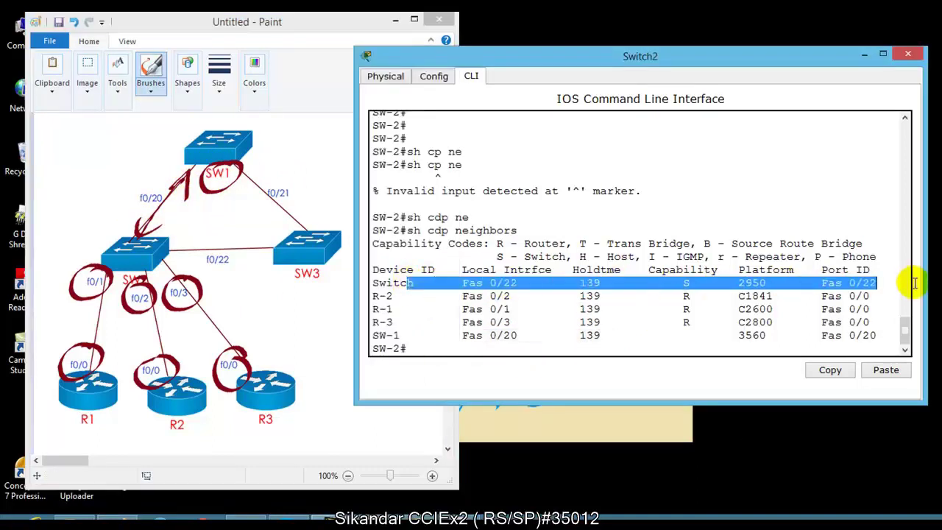
Undo all the brush annotations on the topology diagram in Paint.
left_click(206, 221)
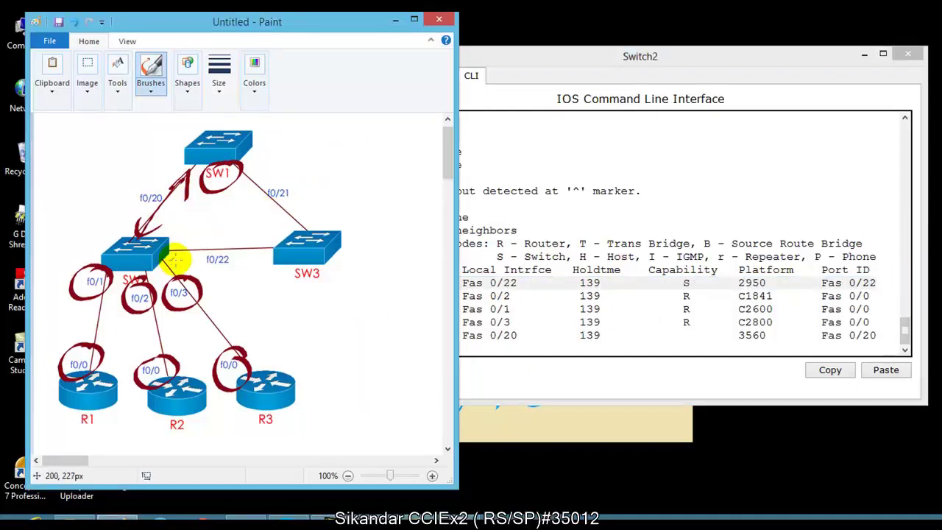
mouse_move(199, 251)
left_mouse_down()
mouse_move(221, 246)
mouse_move(244, 257)
mouse_move(194, 254)
left_mouse_up()
key("ctrl+z")
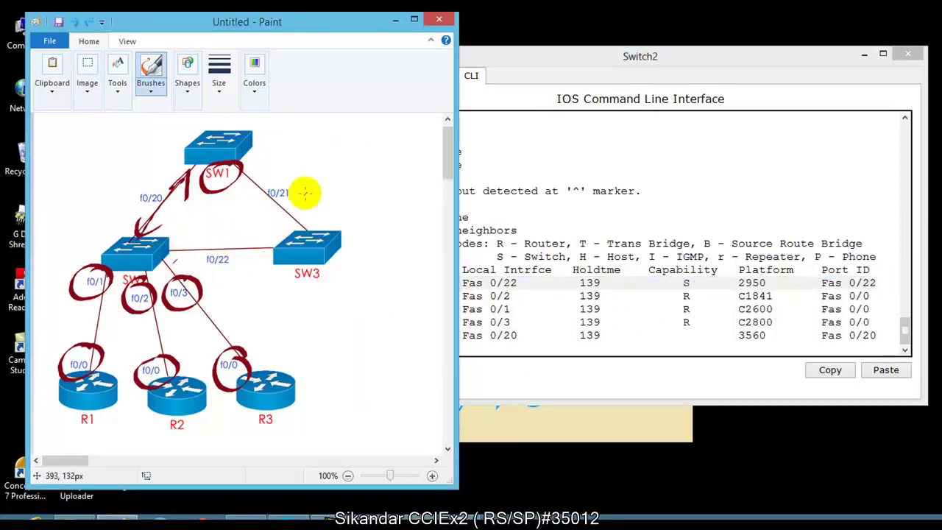
key("ctrl+z")
key("ctrl+z")
key("ctrl+z")
key("ctrl+z")
key("ctrl+z")
key("ctrl+z")
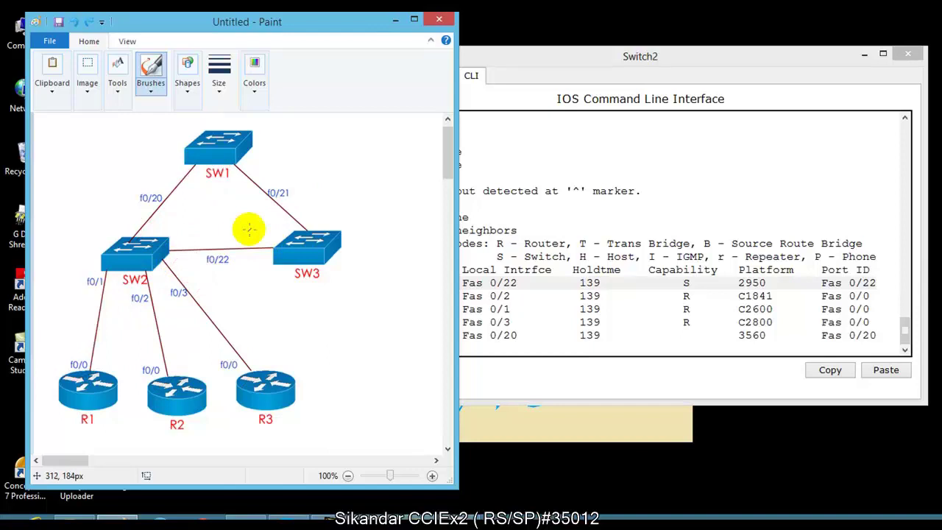
In Switch2's CLI, highlight the Switch entry's platform and the capability codes of the switch and router entries in the CDP neighbor table.
left_click(608, 270)
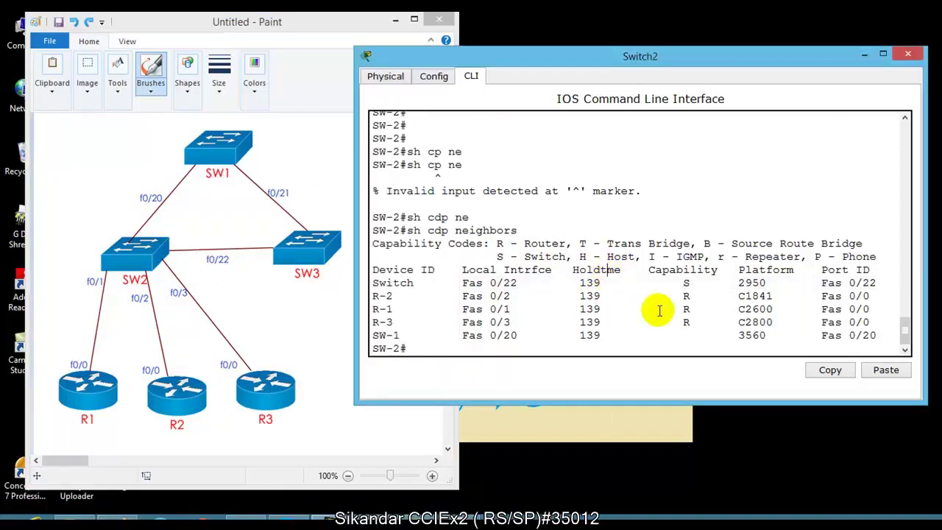
double_click(750, 283)
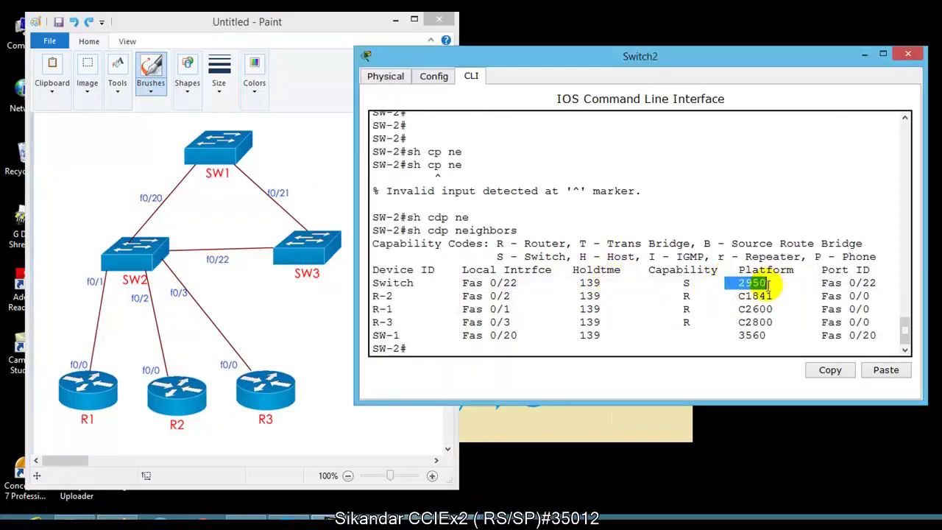
double_click(690, 284)
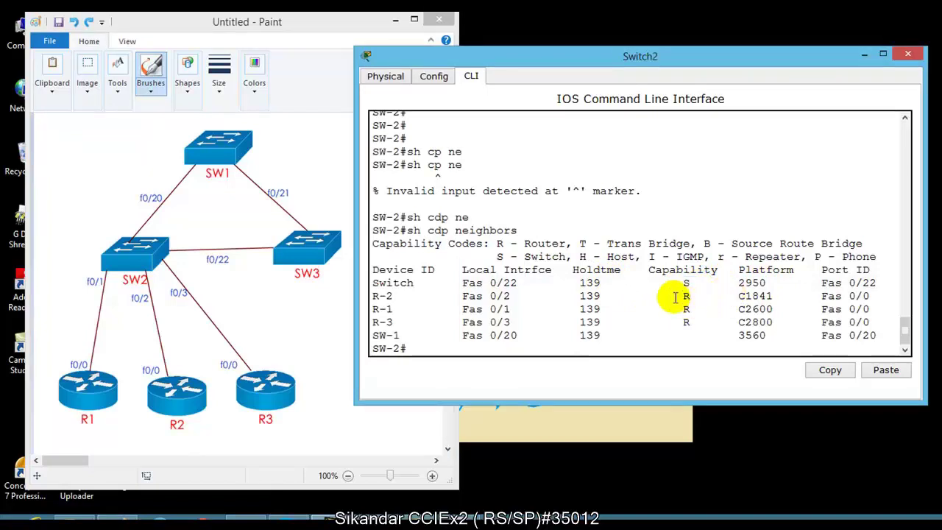
double_click(688, 284)
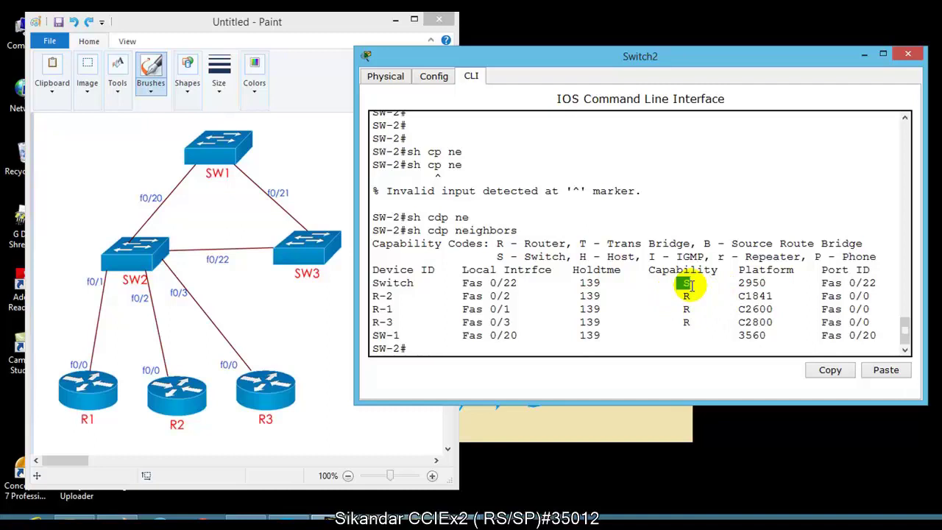
left_click_drag(675, 299, 700, 319)
left_click(684, 331)
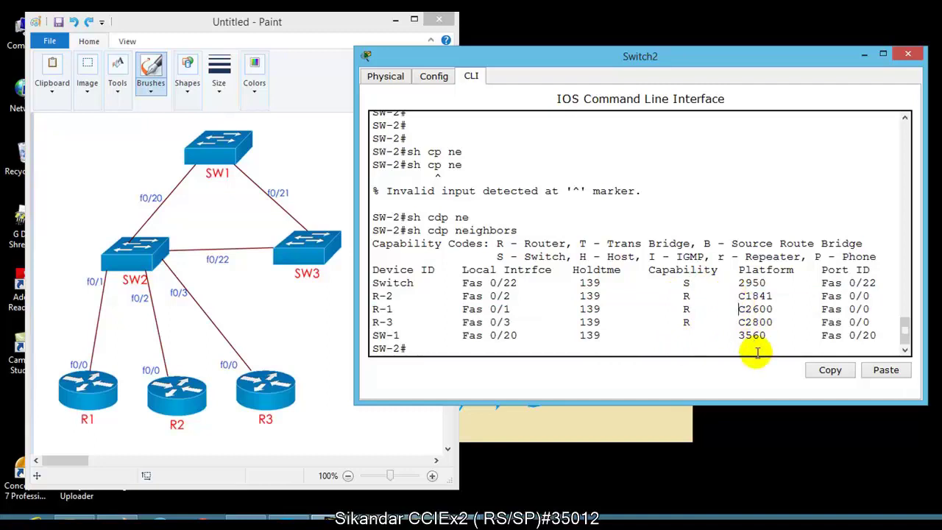
Highlight the platform values of SW-1 and the routers R-2, R-1 and R-3 in the CDP neighbor table.
left_click_drag(594, 335, 717, 335)
left_click_drag(387, 334, 769, 332)
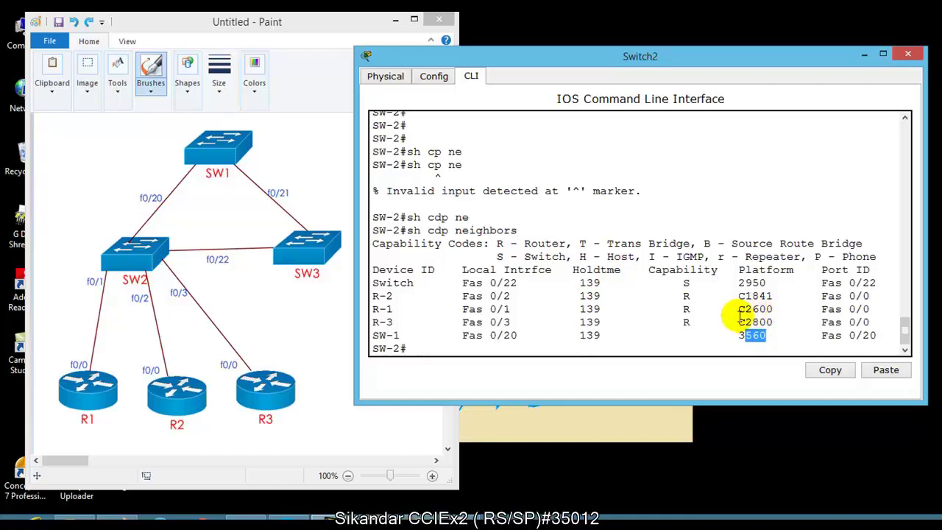
left_click_drag(735, 297, 771, 297)
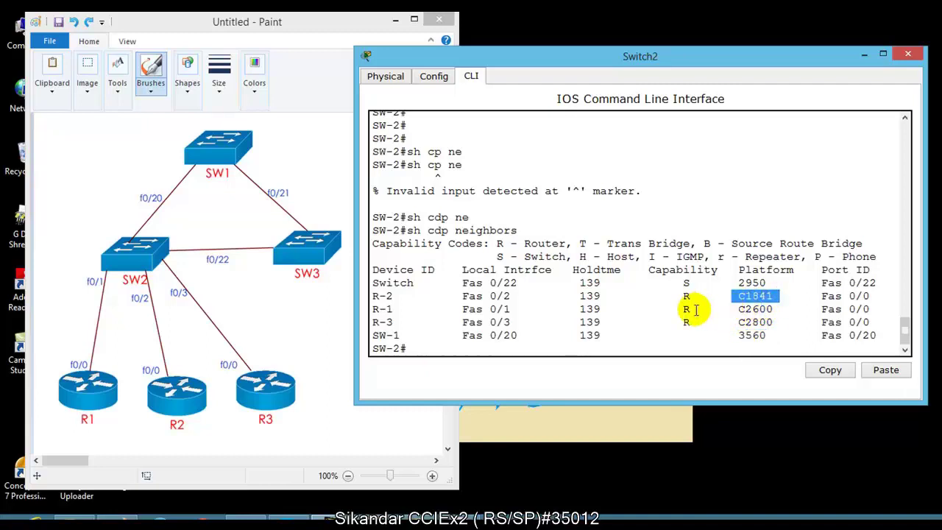
left_click_drag(513, 296, 784, 294)
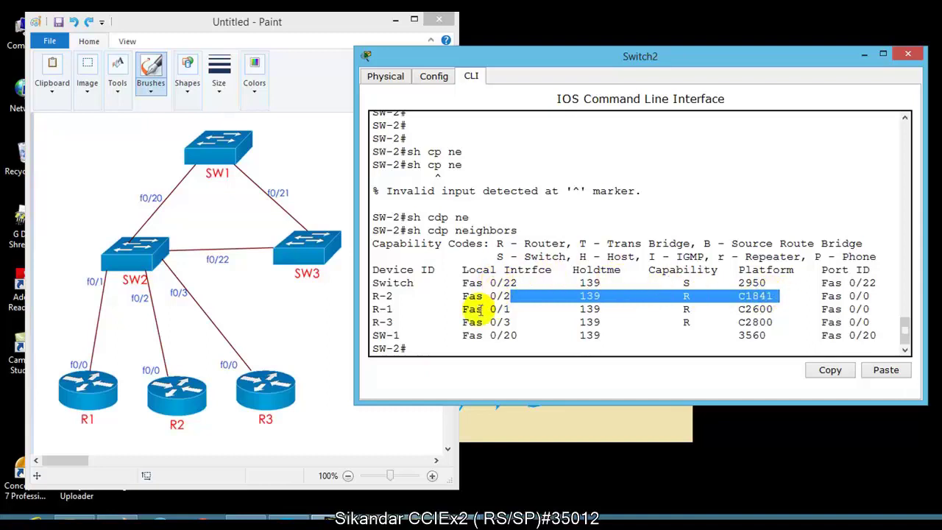
left_click_drag(491, 310, 787, 315)
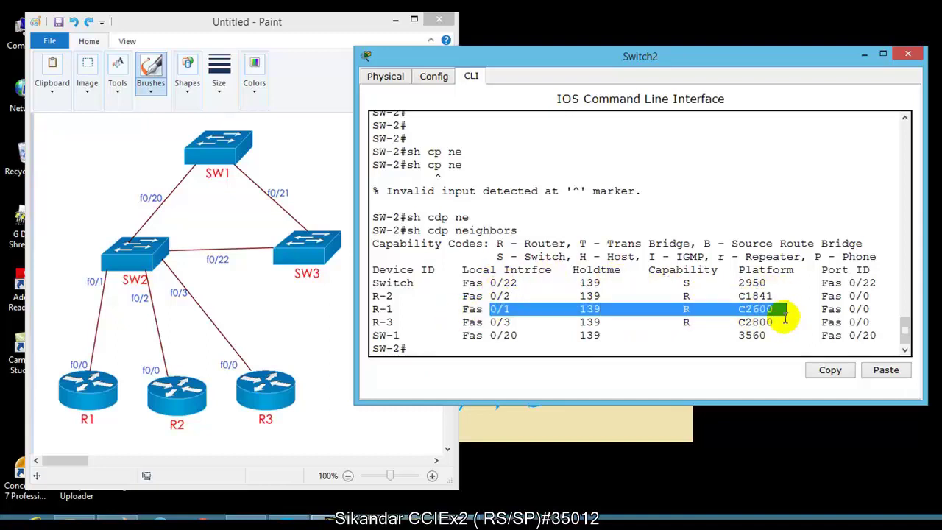
left_click_drag(518, 322, 799, 322)
left_click_drag(745, 296, 776, 318)
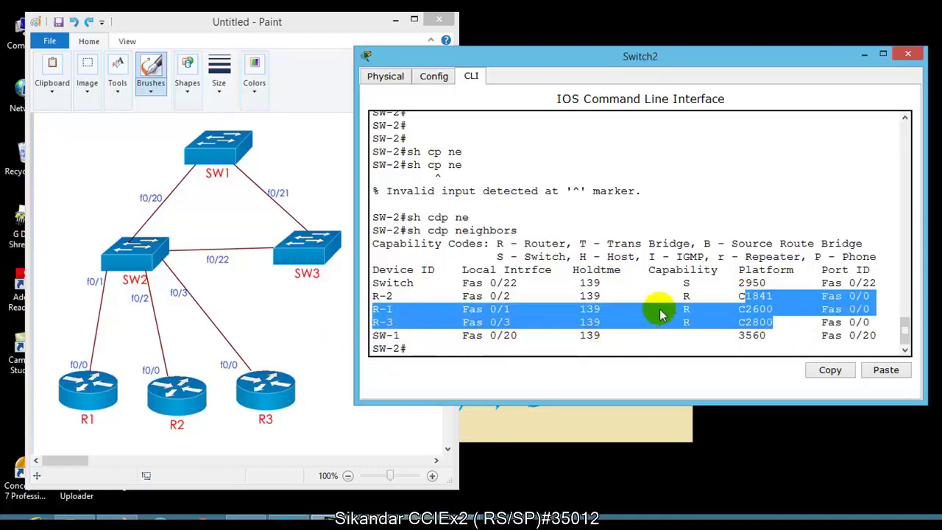
left_click(660, 315)
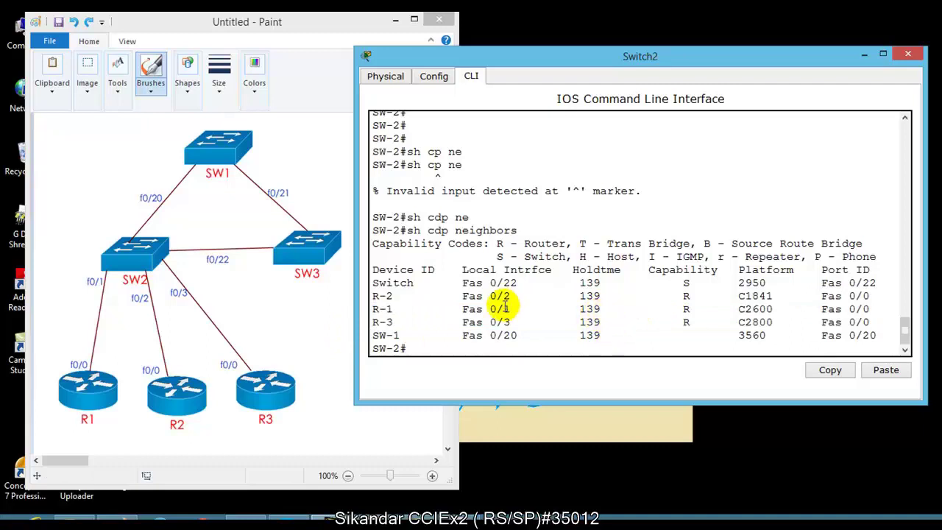
Highlight the Switch and SW-1 rows up to their platform column in the CDP neighbor table.
left_click_drag(407, 284, 797, 285)
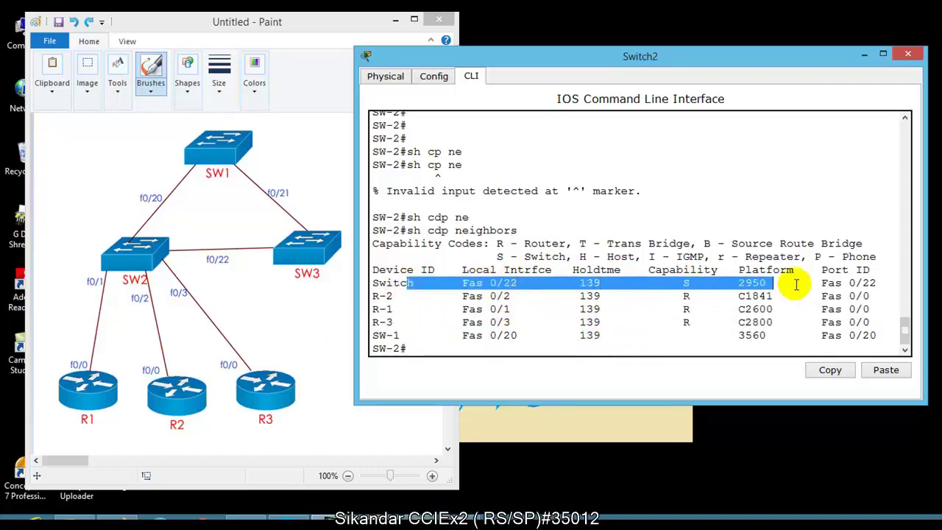
left_click_drag(407, 335, 778, 346)
left_click(634, 326)
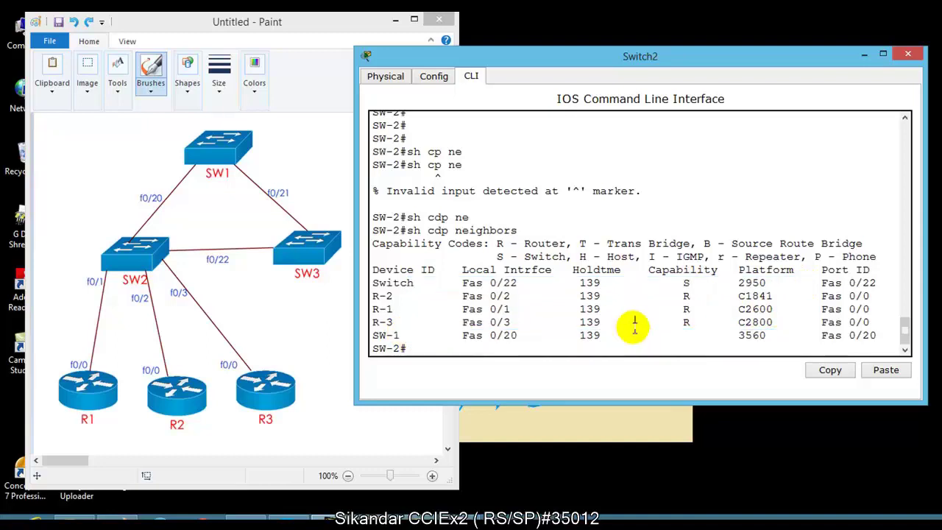
Run sh cdp neighbors detail on SW-2 and page through its output.
key("Return")
key("Return")
key("Return")
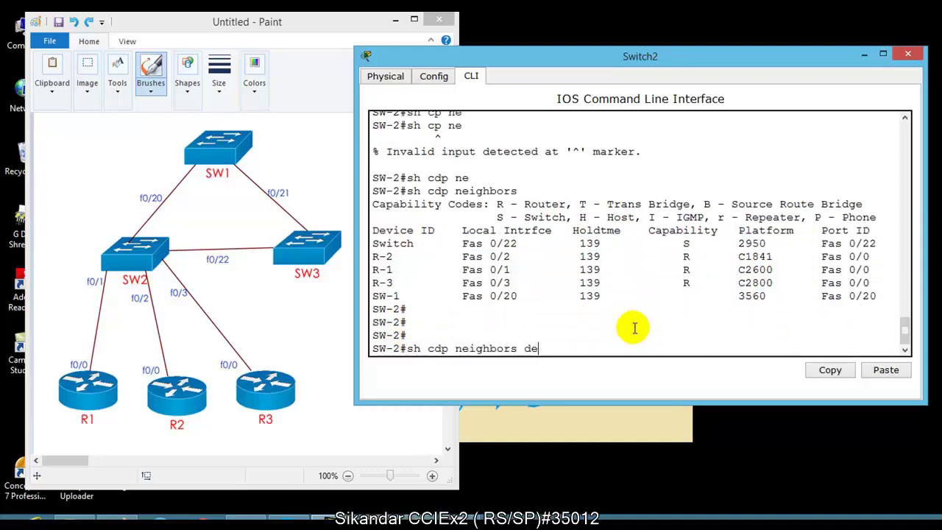
type("sh cdp neighbors de")
key("Tab")
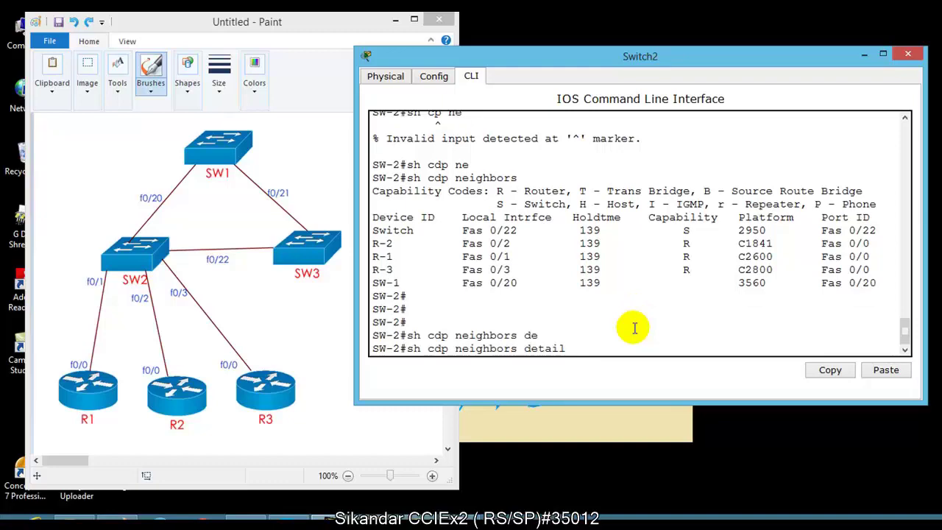
key("Return")
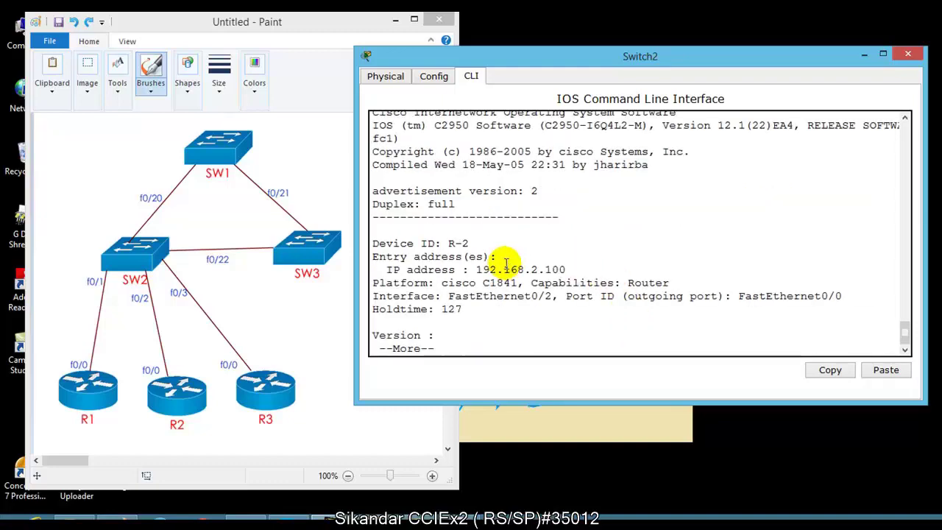
key("space")
key("space")
Highlight the detail command and the Switch entry's platform and local interface at the start of the detailed CDP output.
scroll(507, 264, "up", 15)
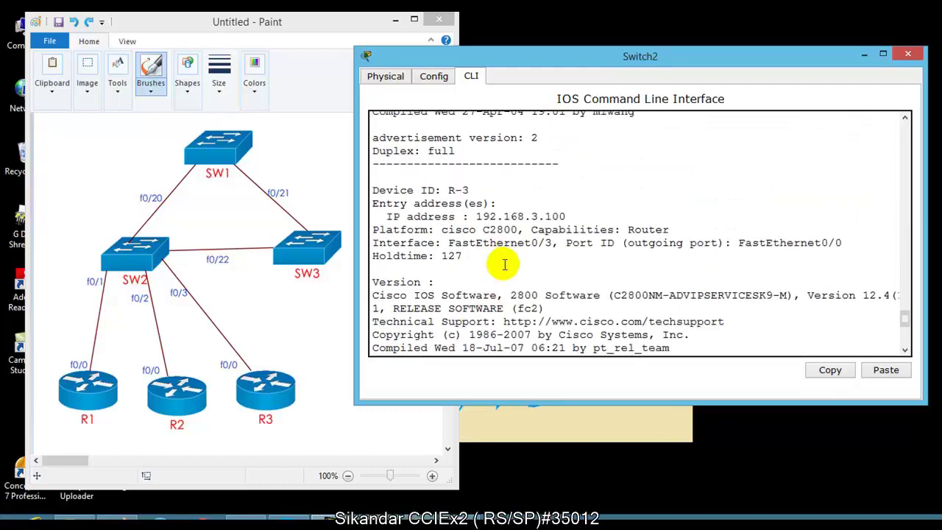
scroll(452, 195, "up", 8)
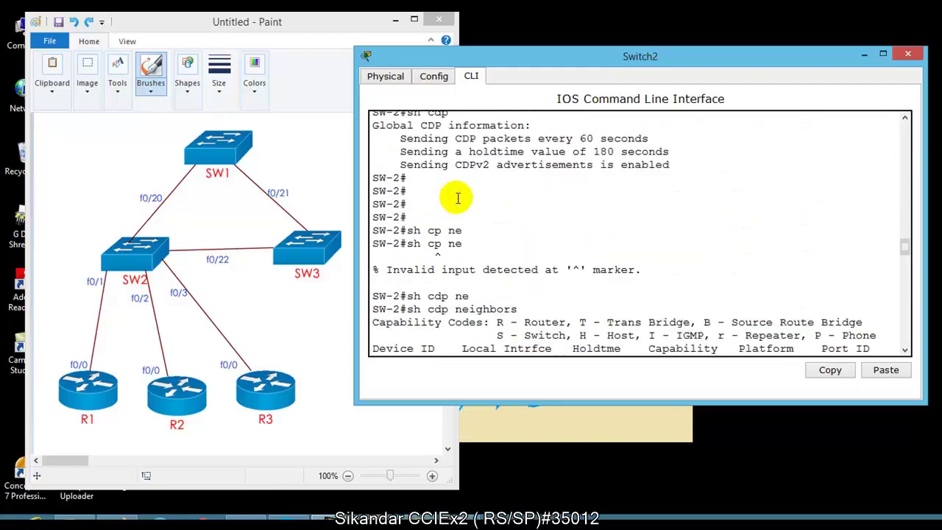
scroll(446, 204, "down", 5)
scroll(460, 209, "up", 1)
scroll(460, 209, "down", 3)
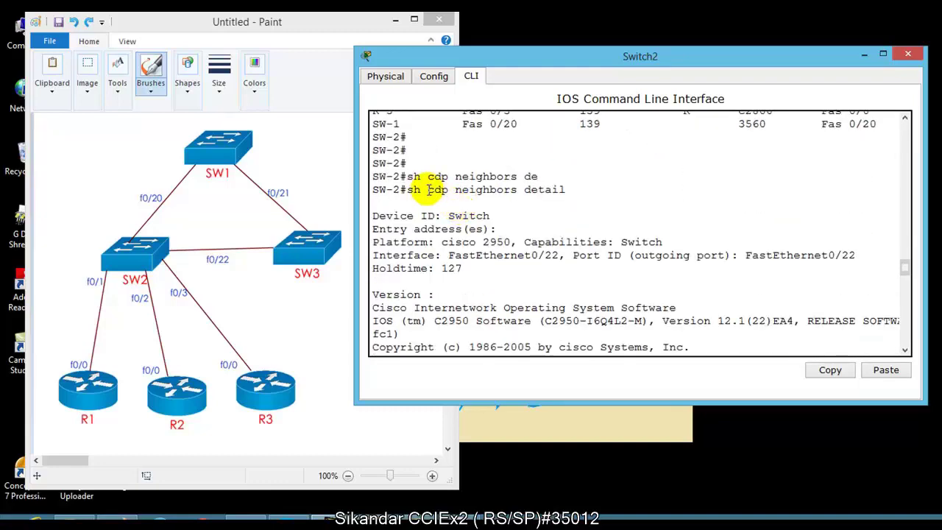
left_click_drag(428, 189, 599, 195)
left_click_drag(415, 216, 525, 200)
scroll(499, 251, "down", 1)
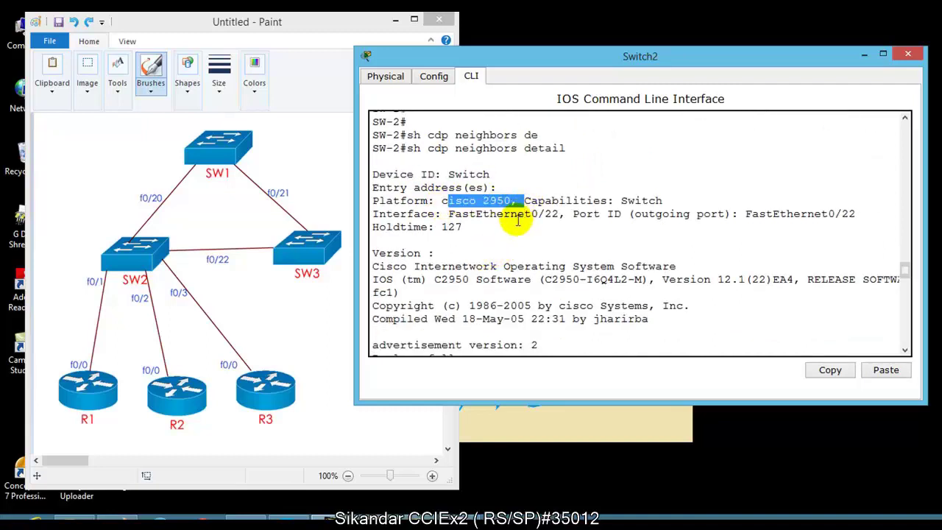
left_click_drag(468, 215, 556, 213)
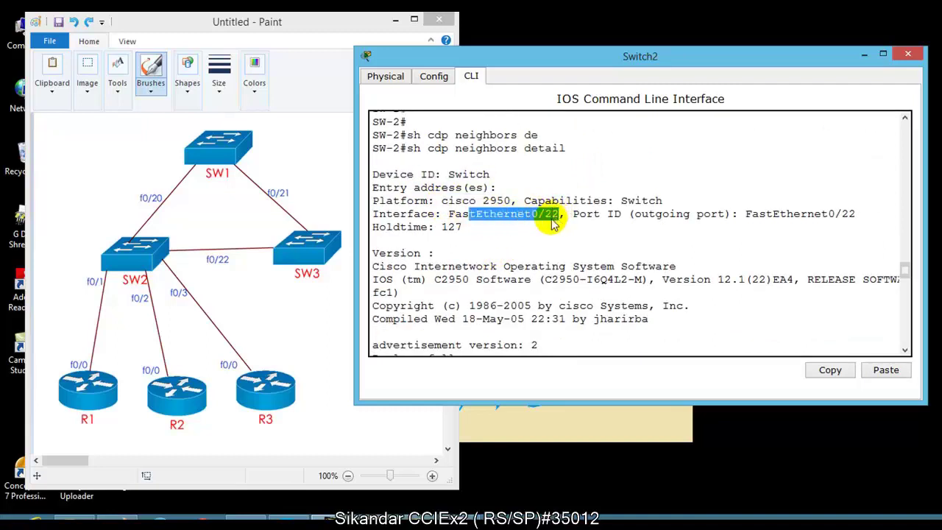
Circle the f0/22 link label and the SW3 switch on the topology diagram in Paint.
mouse_move(243, 248)
left_mouse_down()
mouse_move(196, 245)
mouse_move(201, 279)
mouse_move(264, 253)
mouse_move(210, 248)
left_mouse_up()
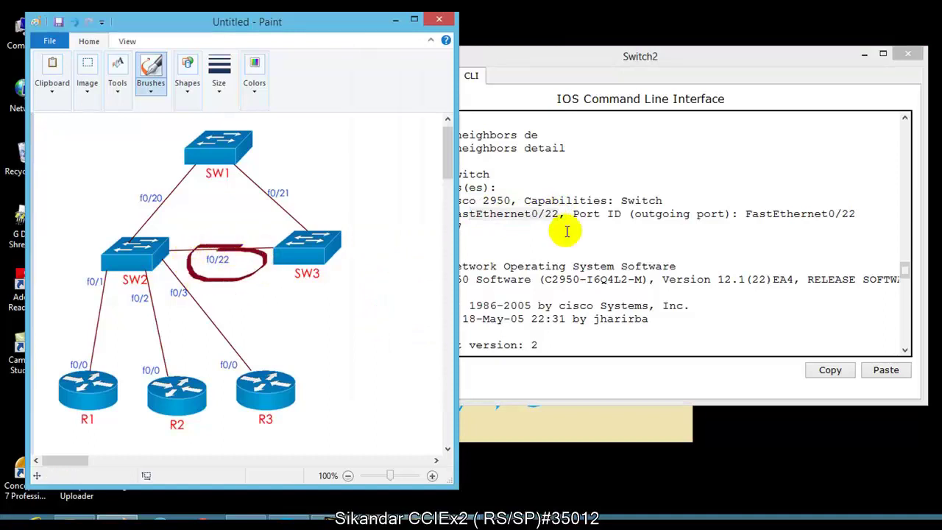
left_click(567, 231)
left_click(335, 231)
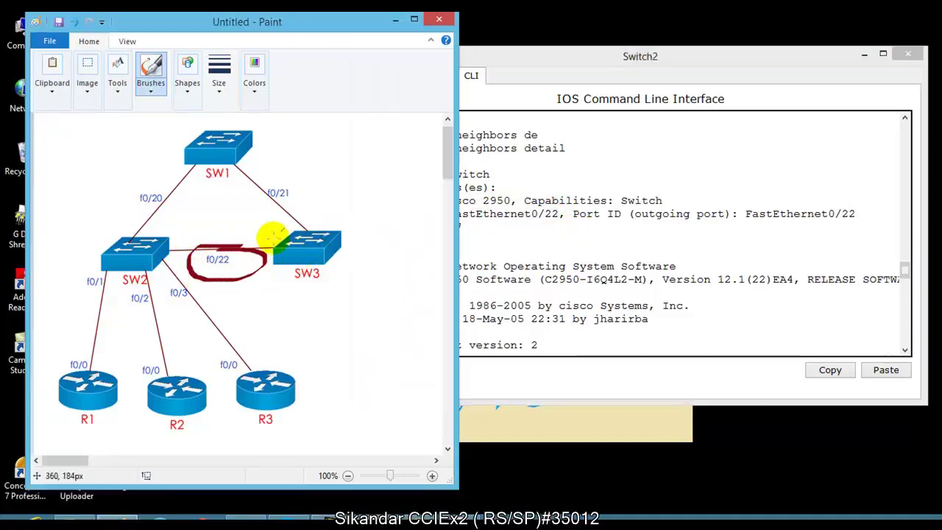
mouse_move(343, 238)
left_mouse_down()
mouse_move(290, 285)
mouse_move(320, 220)
left_mouse_up()
Return to Switch2's CLI and highlight the IOS software version in the Switch entry of the detailed CDP output.
left_click(611, 245)
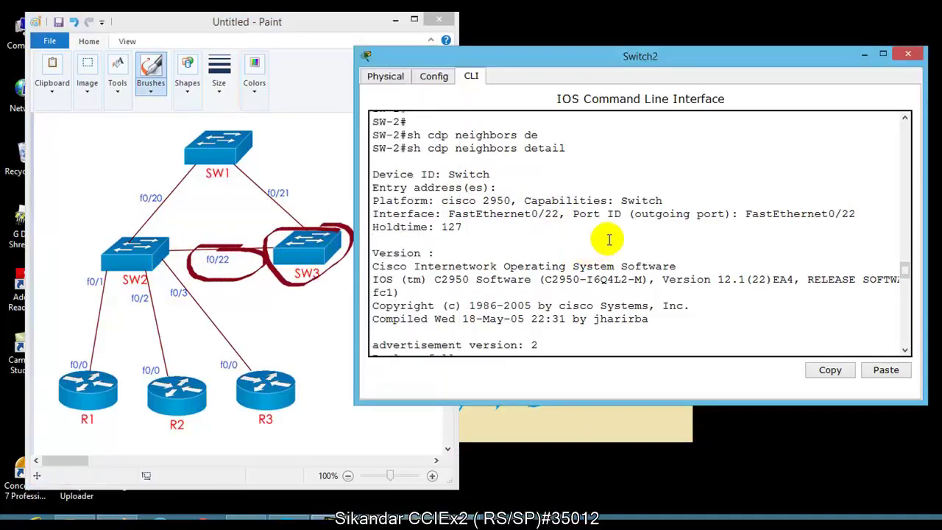
scroll(521, 271, "down", 1)
scroll(447, 253, "down", 1)
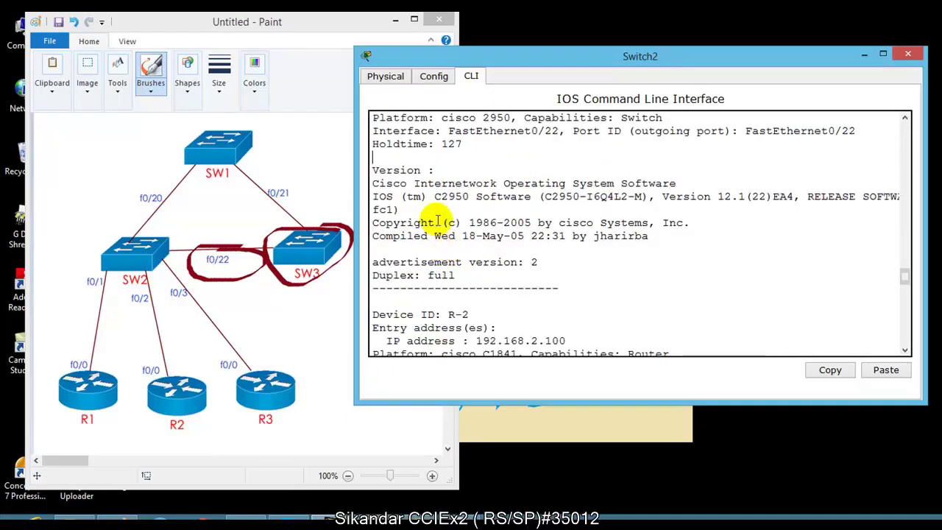
left_click_drag(434, 195, 442, 195)
left_click_drag(506, 192, 779, 197)
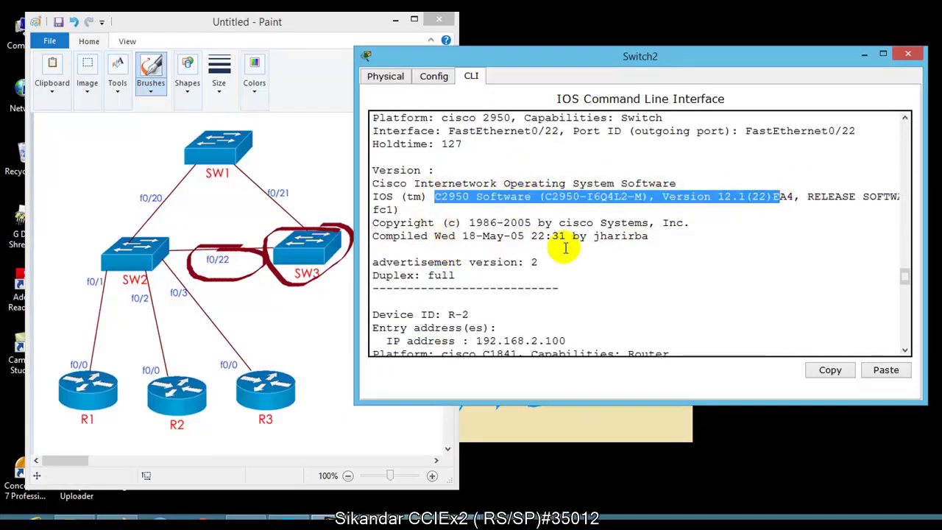
scroll(560, 249, "down", 1)
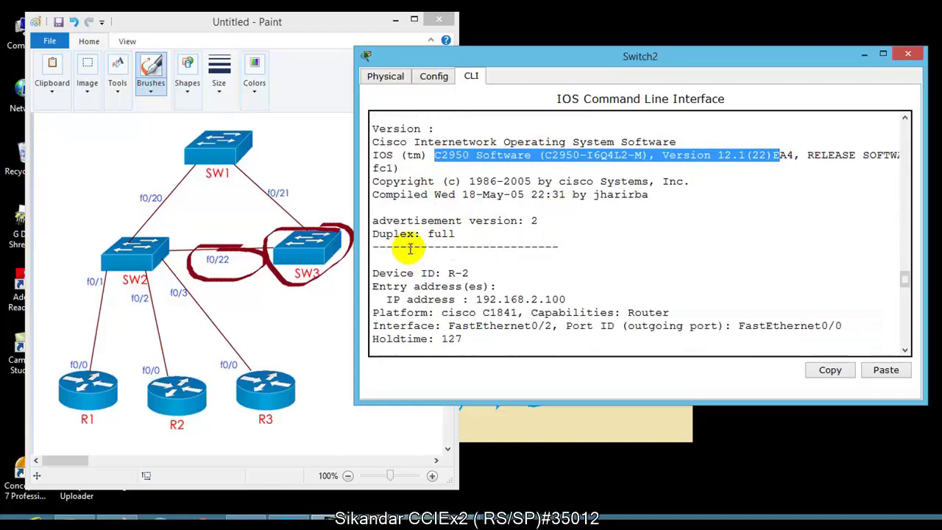
Highlight the IP address in the R-2 entry of the detailed CDP output.
left_click_drag(406, 234, 574, 216)
scroll(477, 254, "down", 1)
scroll(488, 257, "down", 1)
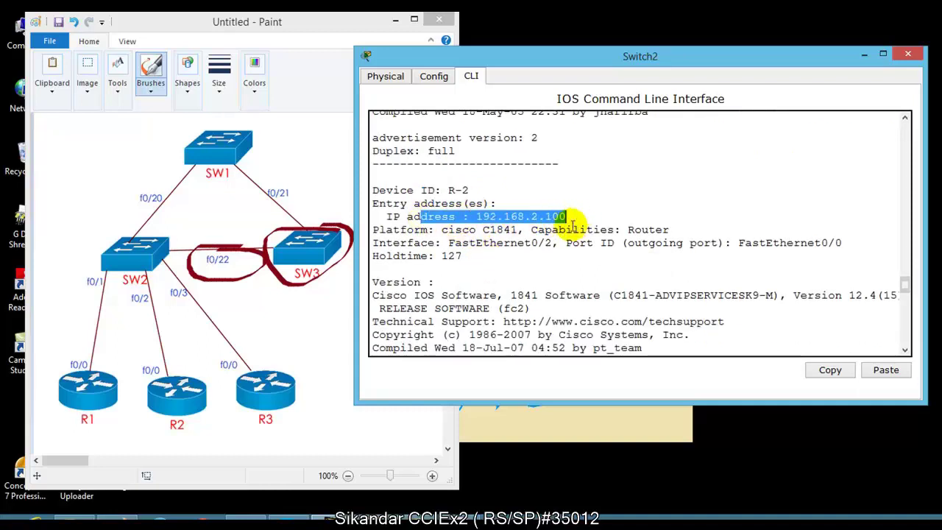
left_click_drag(455, 216, 585, 217)
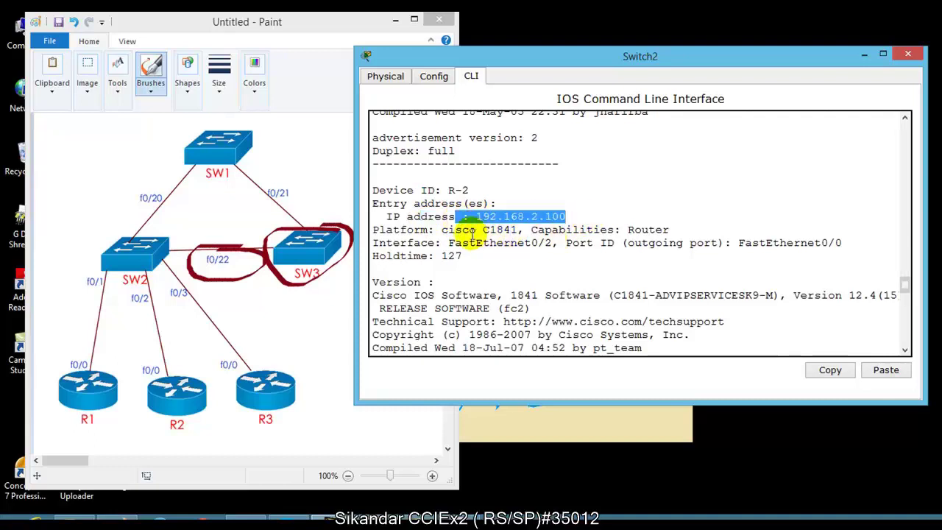
Highlight the platform, local interface and outgoing port ID in R-2's detailed CDP entry.
left_click_drag(449, 230, 553, 243)
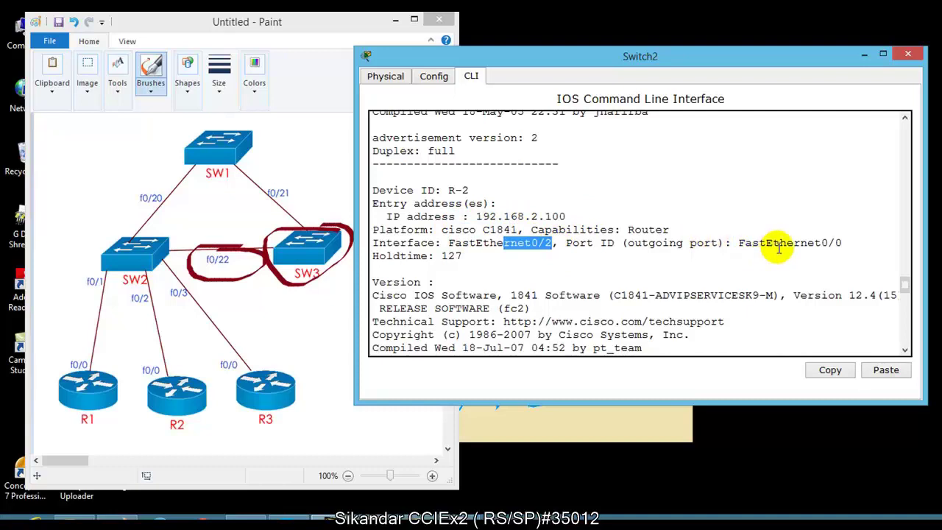
left_click_drag(779, 243, 841, 245)
left_click_drag(518, 242, 560, 244)
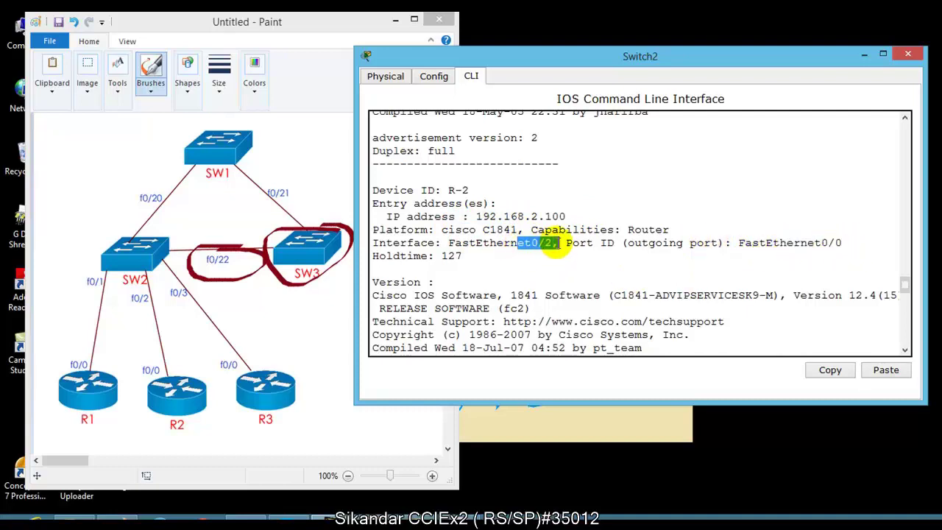
left_click_drag(750, 244, 869, 244)
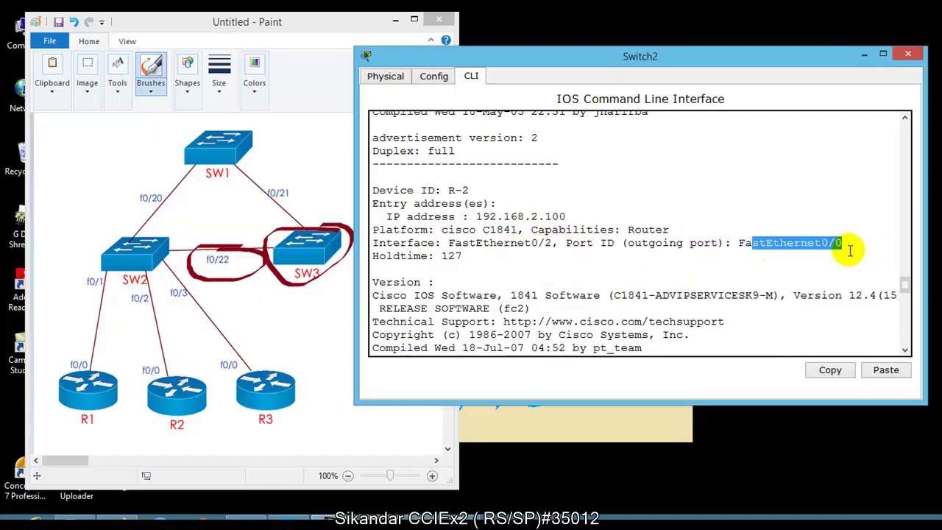
Highlight the IOS software version in R-2's detailed CDP entry, and the device ID in the R-1 entry.
left_click(532, 270)
scroll(532, 269, "down", 2)
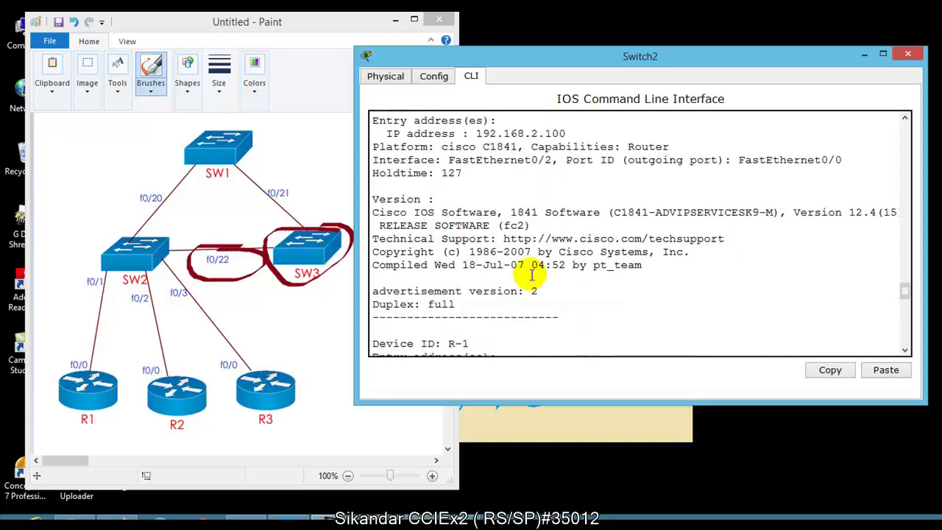
left_click_drag(429, 213, 608, 252)
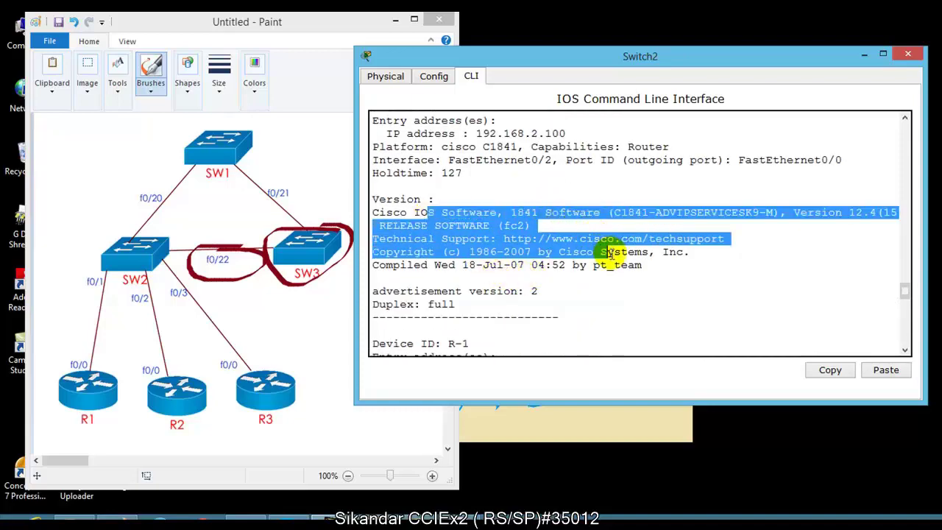
scroll(568, 280, "down", 2)
left_click_drag(434, 248, 457, 262)
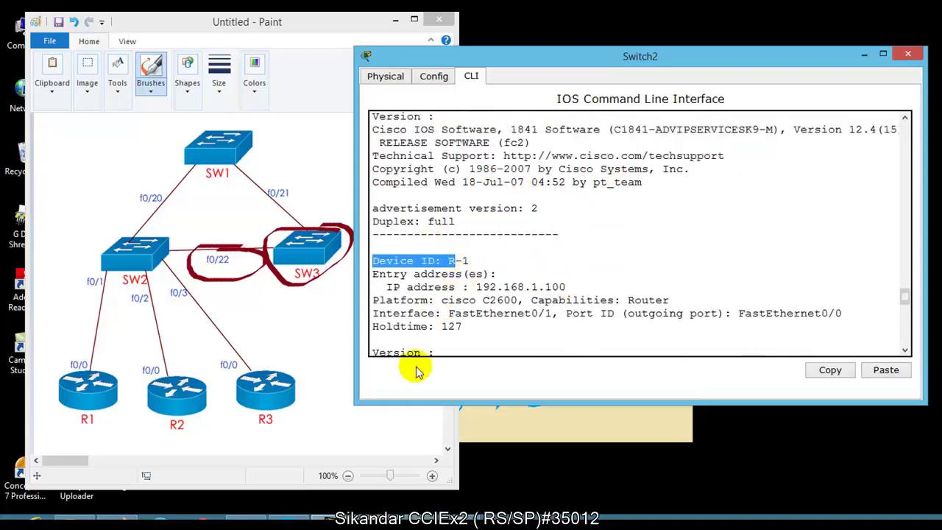
left_click(446, 314)
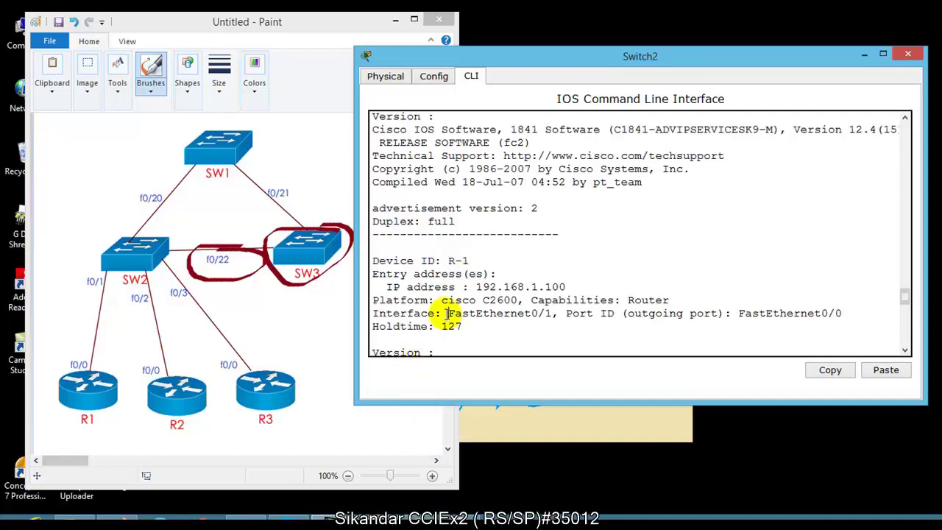
Switch to the Word workbook and highlight the sh cdp interface command in the SW-2 notes.
key("alt+Tab")
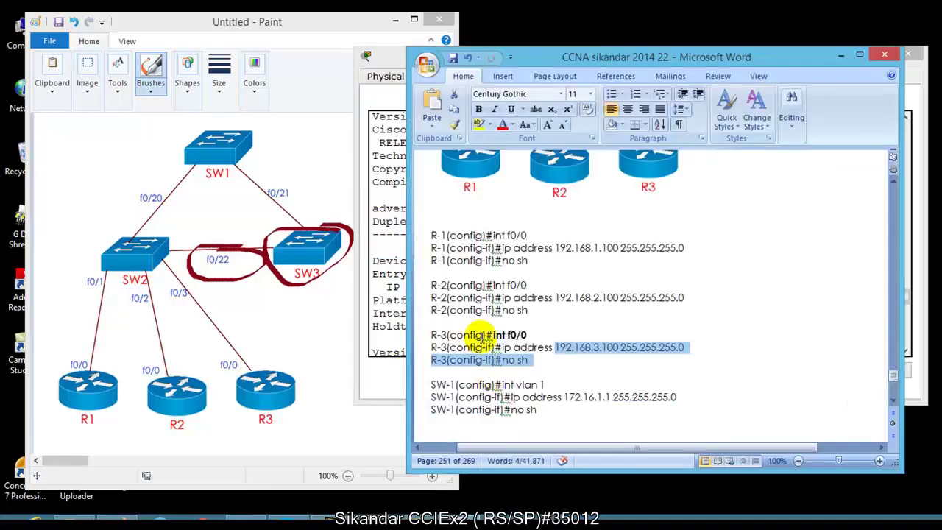
scroll(485, 346, "down", 6)
scroll(494, 340, "down", 8)
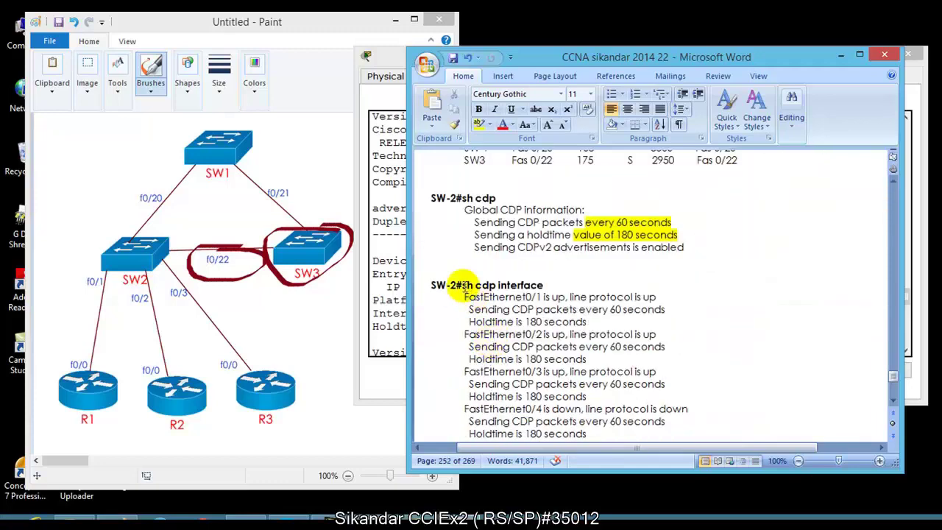
left_click_drag(464, 286, 544, 289)
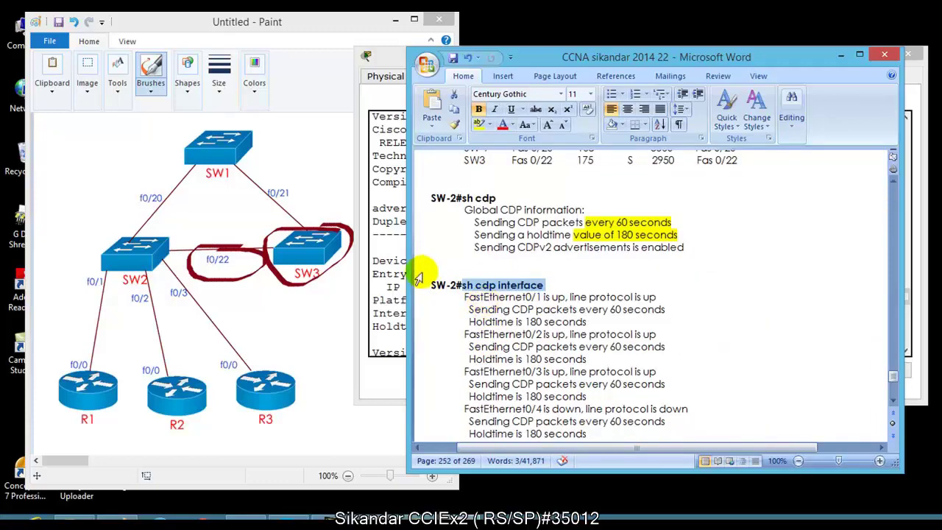
Return to Switch2's CLI, run sh cdp interface at the SW-2 prompt and highlight the command above its output.
key("alt+Tab")
key("space")
key("Return")
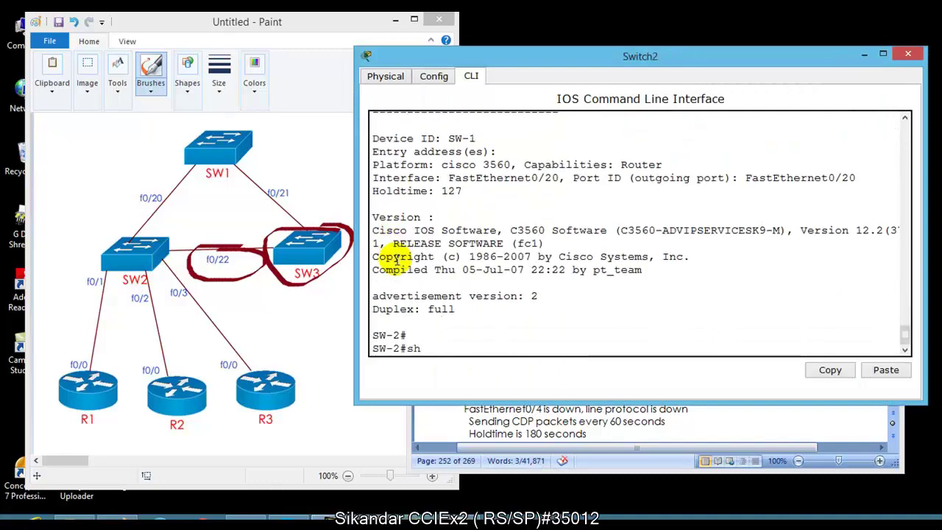
type("sh cdp in")
key("Tab")
key("Return")
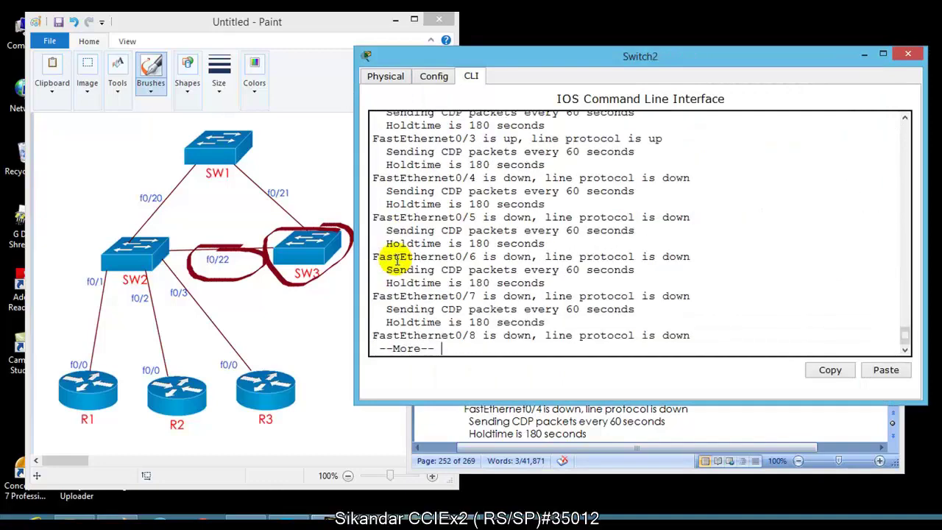
key("space")
scroll(412, 243, "up", 10)
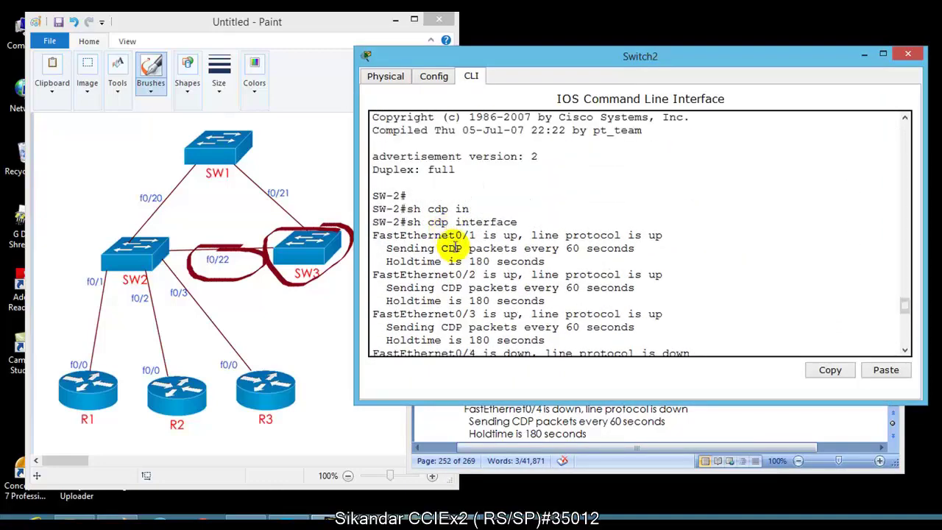
left_click_drag(424, 228, 524, 223)
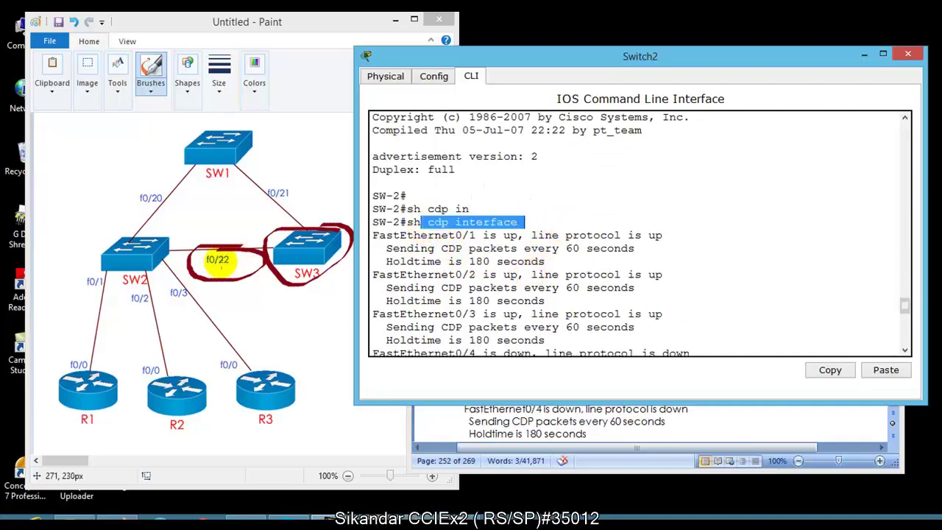
Remove the circles around the f0/22 label and SW3 from the topology diagram in Paint.
left_click(218, 261)
key("ctrl+z")
key("ctrl+z")
key("ctrl+z")
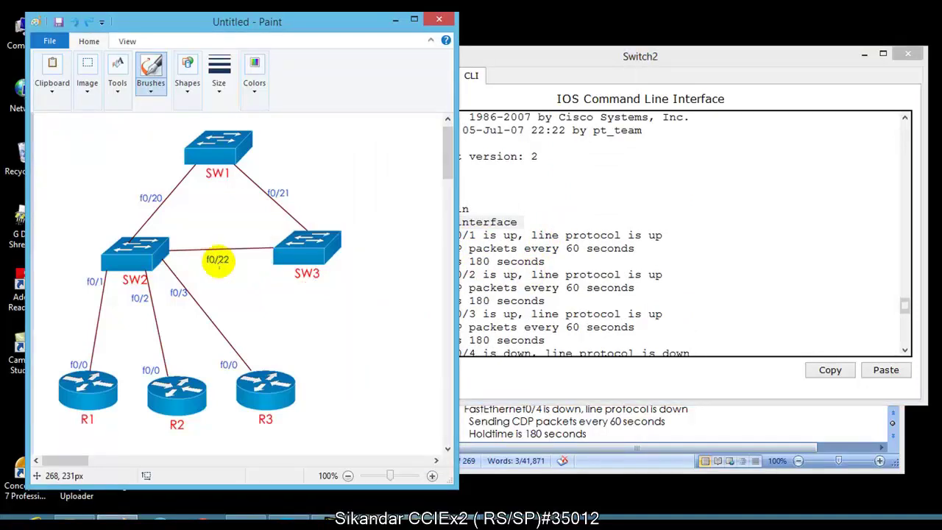
key("ctrl+y")
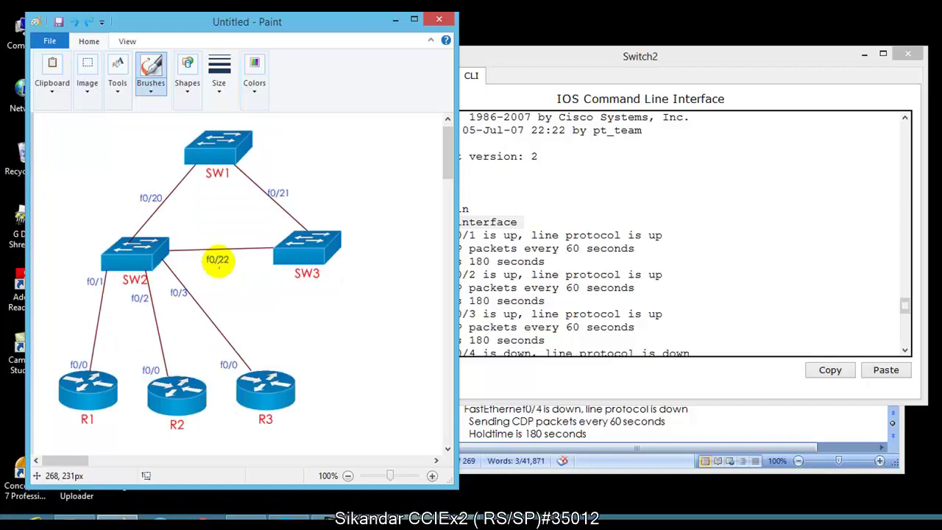
Switch to the Word workbook and review the sh cdp interface listing and the sh cdp neighbors detail output.
left_click(659, 294)
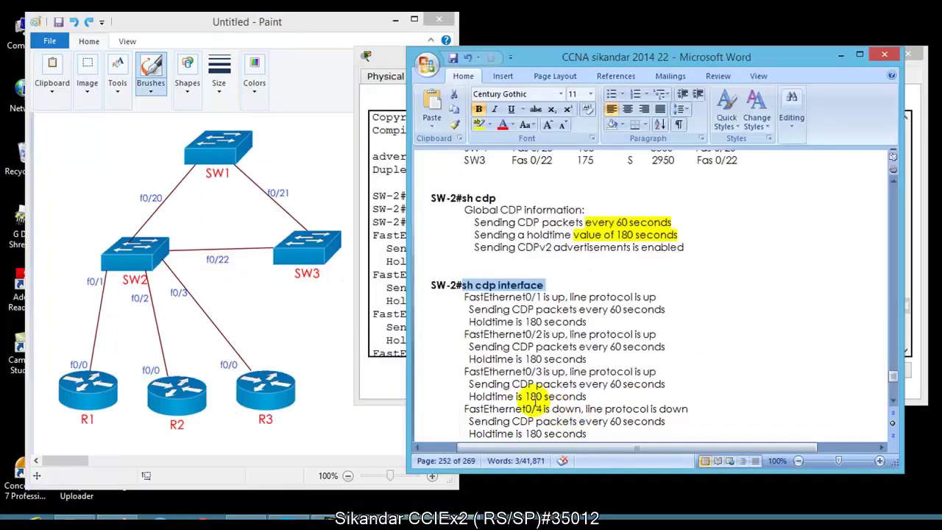
left_click(557, 407)
scroll(527, 376, "down", 1)
scroll(527, 377, "down", 9)
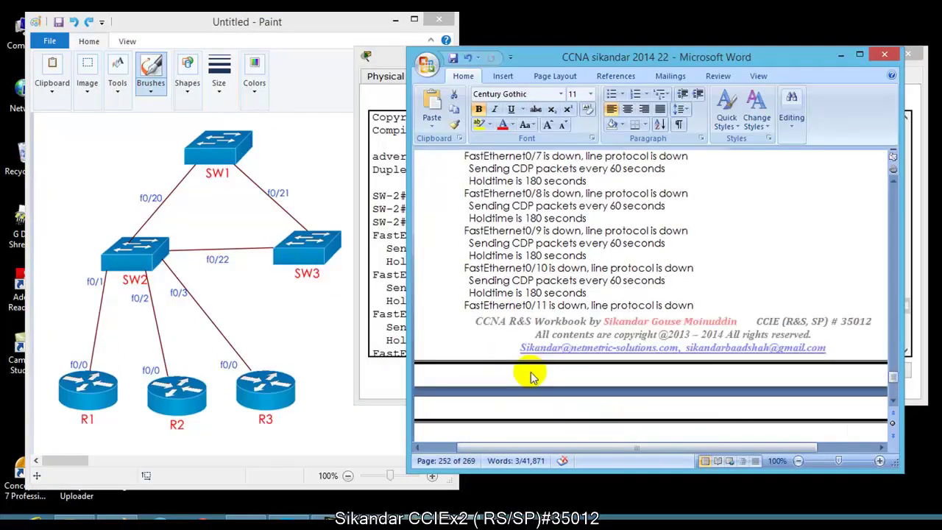
scroll(534, 376, "down", 18)
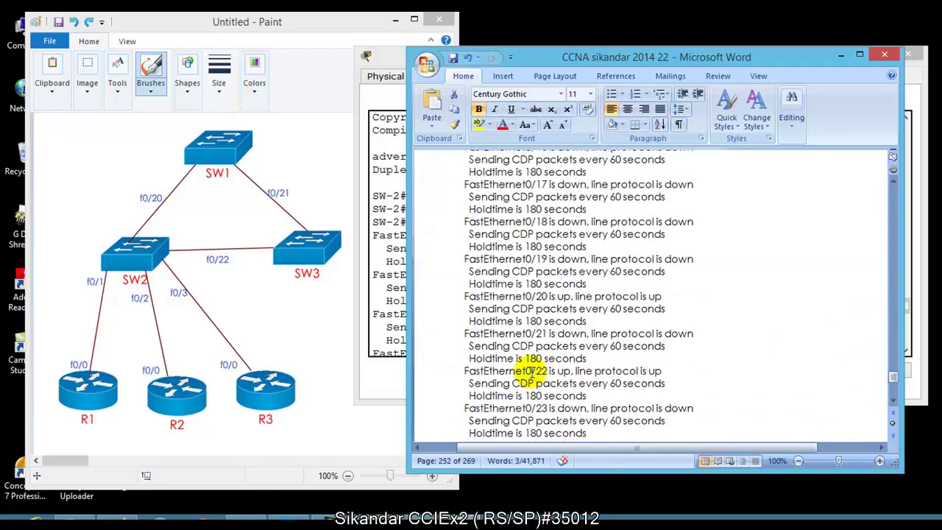
scroll(530, 371, "down", 10)
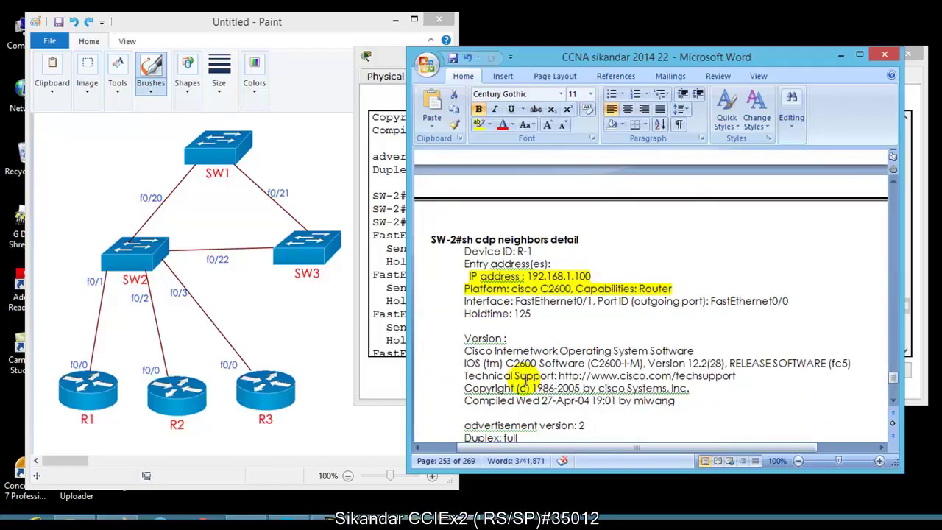
scroll(563, 294, "down", 10)
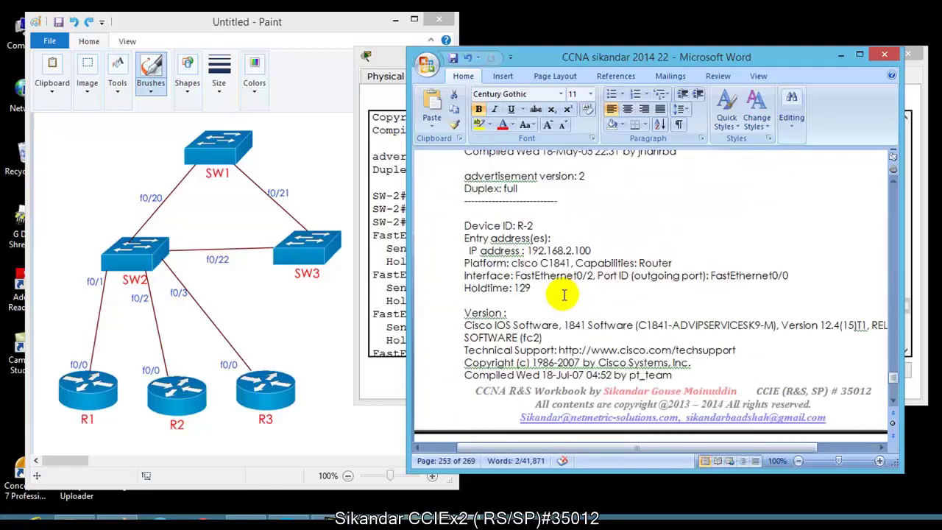
scroll(564, 294, "down", 10)
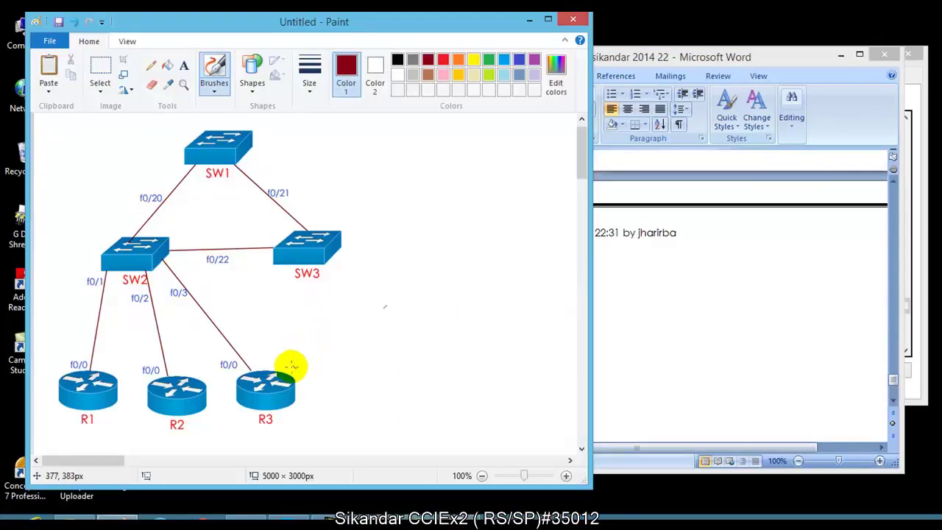
In Paint, sketch dark red links from R3 to an ISP cloud and to a second cloud, marking them near R3.
mouse_move(293, 380)
left_mouse_down()
mouse_move(342, 375)
mouse_move(403, 313)
mouse_move(402, 338)
mouse_move(425, 343)
mouse_move(452, 329)
left_mouse_up()
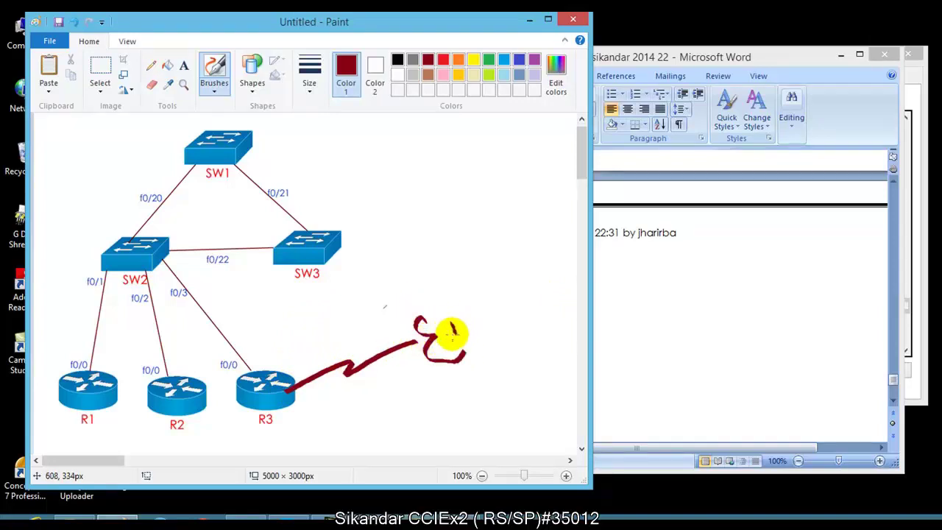
mouse_move(430, 354)
left_mouse_down()
mouse_move(409, 313)
mouse_move(501, 289)
mouse_move(435, 357)
left_mouse_up()
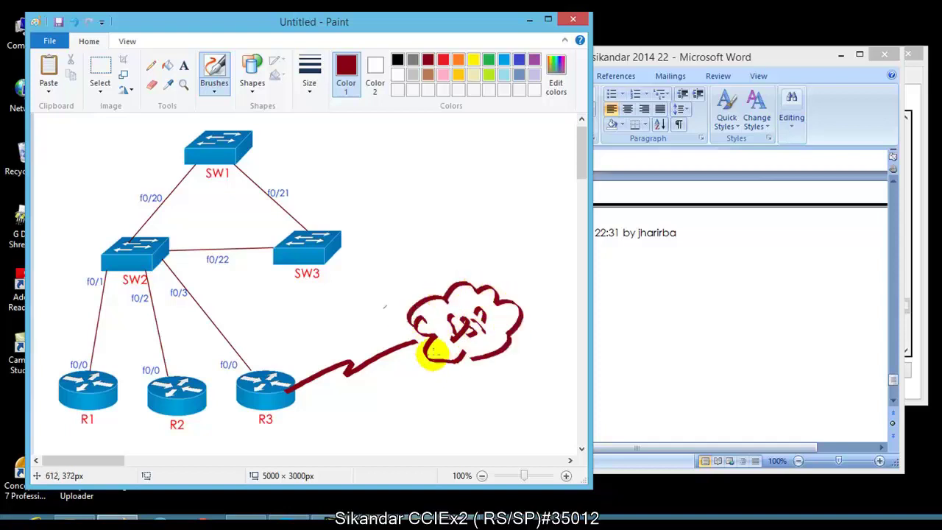
mouse_move(306, 395)
left_mouse_down()
mouse_move(431, 427)
mouse_move(455, 407)
mouse_move(454, 380)
mouse_move(450, 418)
mouse_move(416, 397)
left_mouse_up()
mouse_move(330, 359)
left_mouse_down()
mouse_move(310, 368)
mouse_move(326, 362)
mouse_move(327, 318)
mouse_move(335, 333)
mouse_move(387, 277)
mouse_move(396, 298)
left_mouse_up()
Set the brush colour to orange, handwrite and underline "security" above the clouds, and add arrows beside R3 and below the word.
left_click(458, 59)
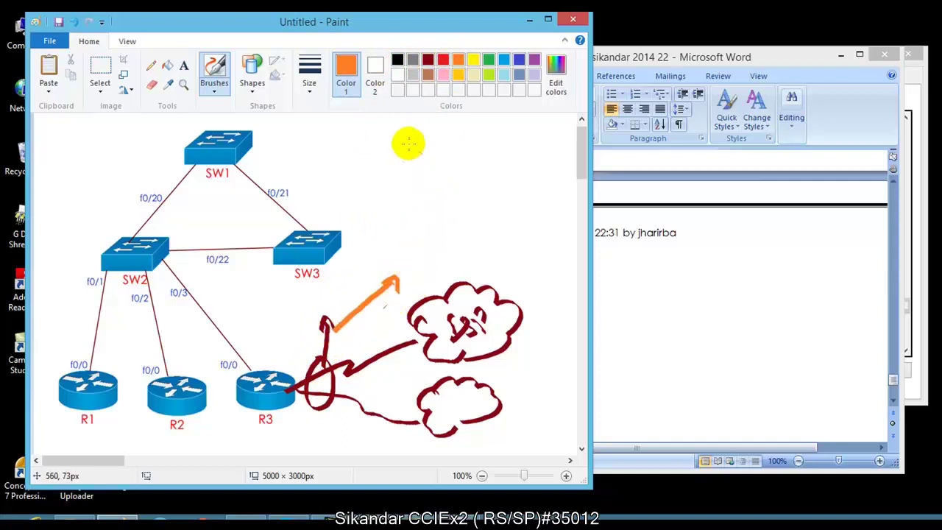
mouse_move(391, 139)
left_mouse_down()
mouse_move(450, 153)
mouse_move(486, 143)
mouse_move(487, 129)
mouse_move(486, 156)
left_mouse_up()
left_click_drag(383, 182, 501, 162)
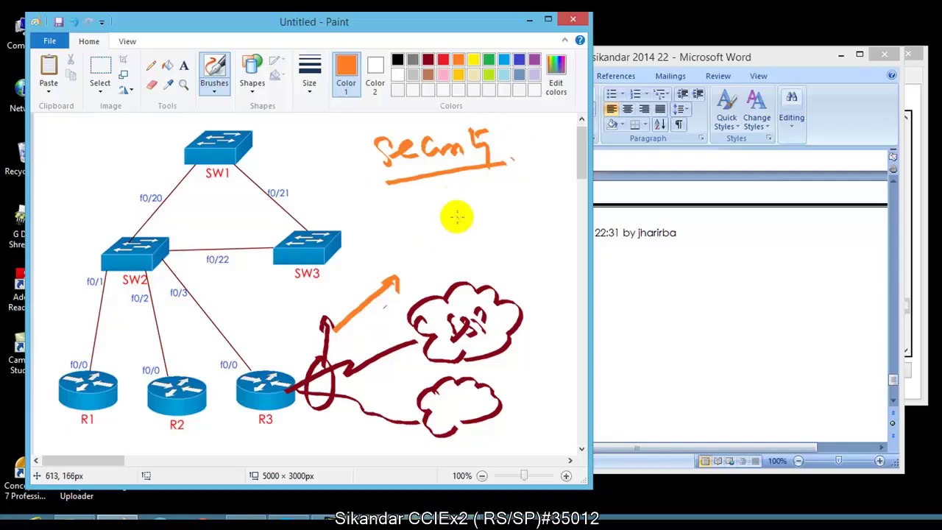
left_click_drag(433, 174, 441, 200)
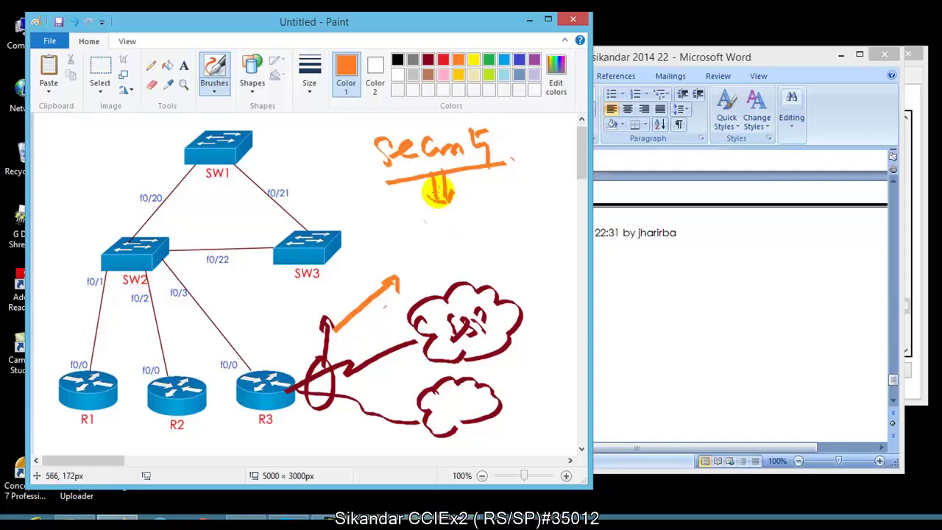
Sketch an orange arrow from the ISP cloud to a circled R3, a loop around the internal network and a double-headed arrow inside it.
mouse_move(427, 335)
left_mouse_down()
mouse_move(442, 304)
mouse_move(442, 324)
mouse_move(322, 327)
mouse_move(259, 360)
mouse_move(293, 363)
mouse_move(278, 352)
mouse_move(283, 413)
mouse_move(247, 367)
left_mouse_up()
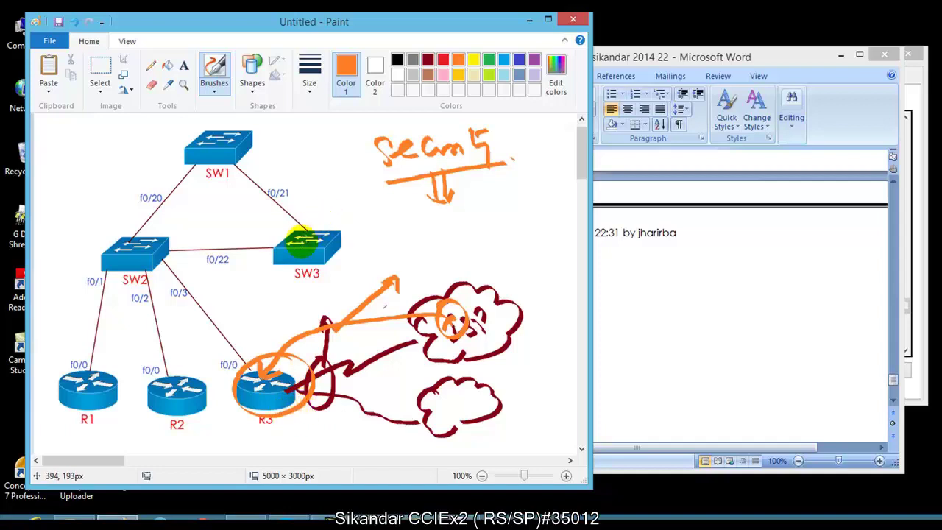
mouse_move(308, 257)
left_mouse_down()
mouse_move(282, 155)
mouse_move(168, 156)
mouse_move(63, 362)
mouse_move(83, 427)
mouse_move(275, 333)
mouse_move(315, 169)
left_mouse_up()
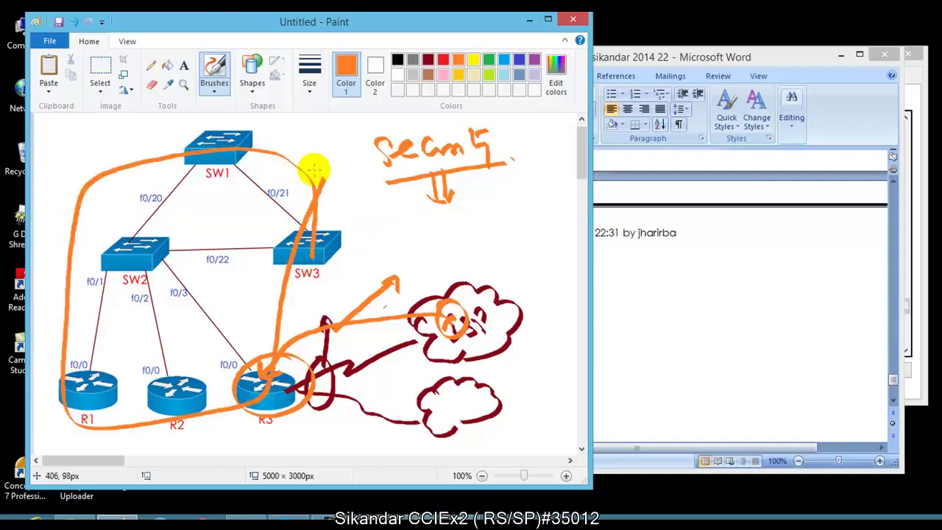
left_click_drag(200, 219, 218, 287)
left_click_drag(190, 242, 203, 230)
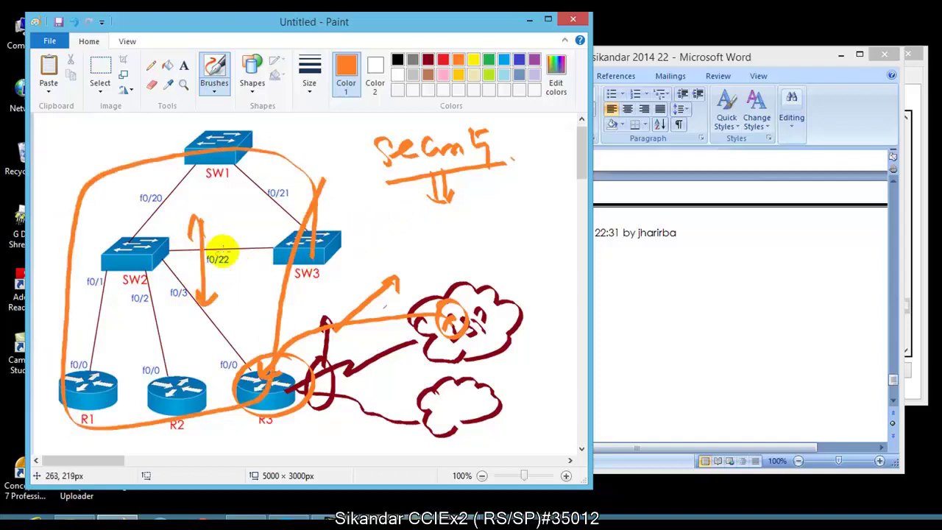
Handwrite an orange note below the arrows under the "security" heading.
left_click_drag(349, 219, 369, 216)
mouse_move(358, 218)
left_mouse_down()
mouse_move(374, 244)
mouse_move(482, 212)
mouse_move(487, 240)
left_mouse_up()
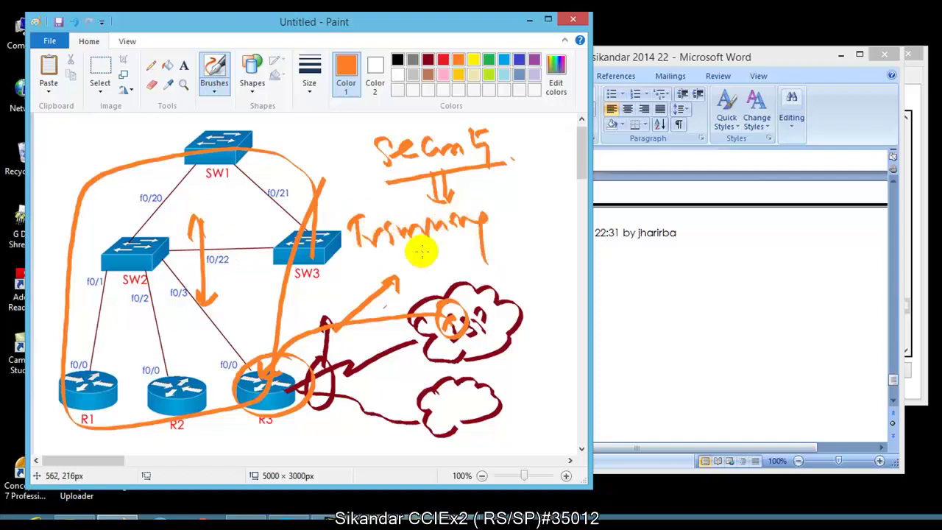
left_click_drag(400, 253, 471, 233)
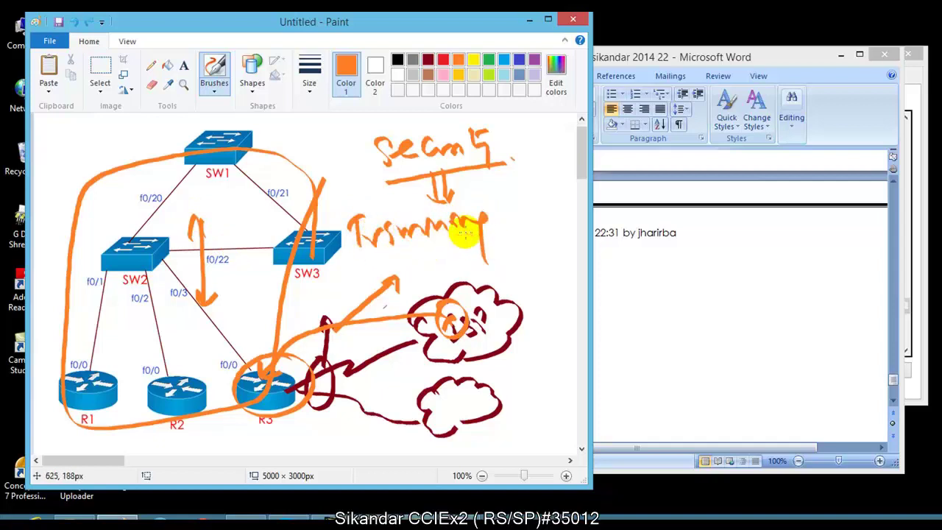
Undo all the orange and dark red brush sketches around the topology diagram.
key("ctrl+z")
key("ctrl+z")
key("ctrl+z")
key("ctrl+z")
key("ctrl+z")
key("ctrl+z")
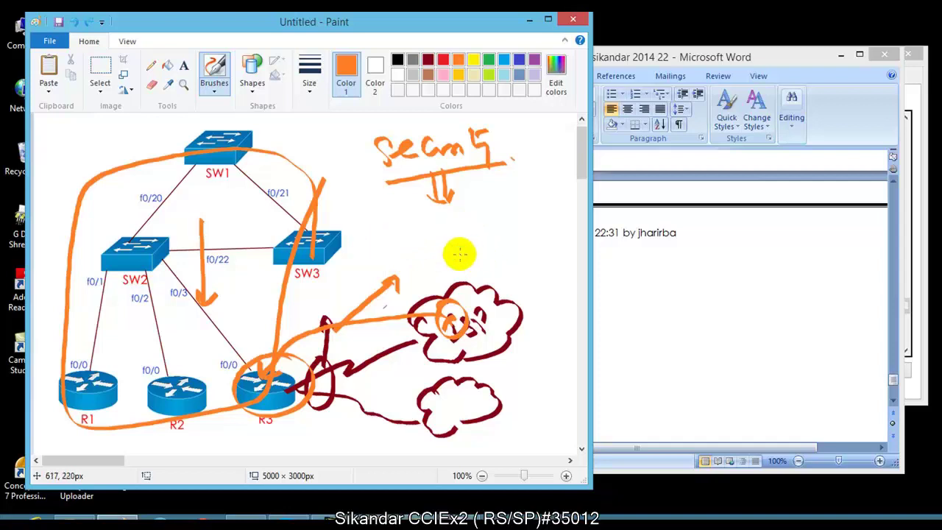
key("ctrl+z")
key("ctrl+z")
key("ctrl+z")
key("ctrl+z")
key("ctrl+z")
key("ctrl+z")
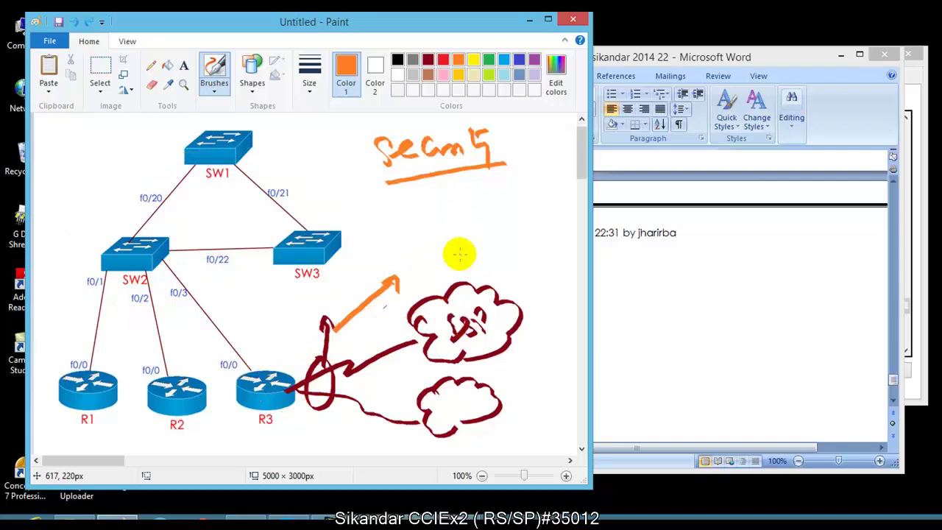
key("ctrl+z")
key("ctrl+z")
key("ctrl+z")
key("ctrl+z")
key("ctrl+z")
key("ctrl+z")
key("ctrl+z")
key("ctrl+z")
key("ctrl+z")
key("ctrl+z")
key("ctrl+z")
key("ctrl+z")
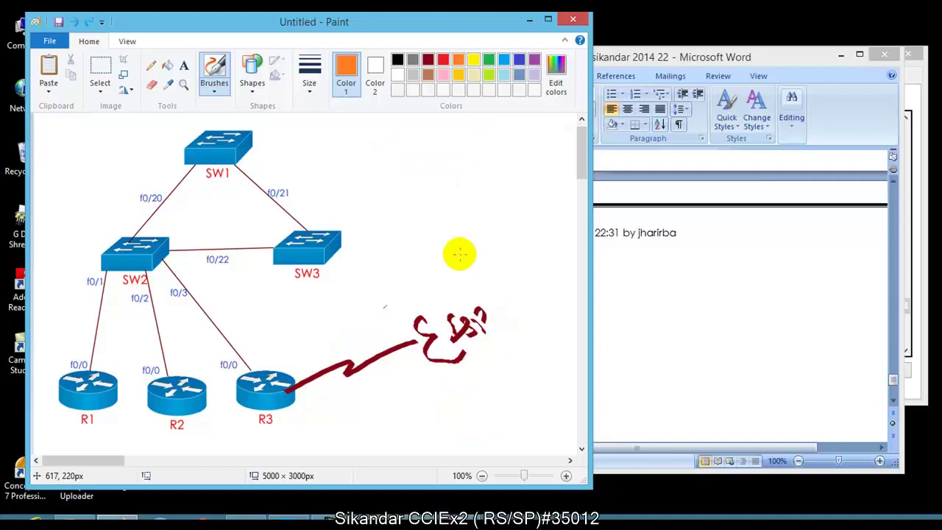
key("ctrl+z")
key("ctrl+z")
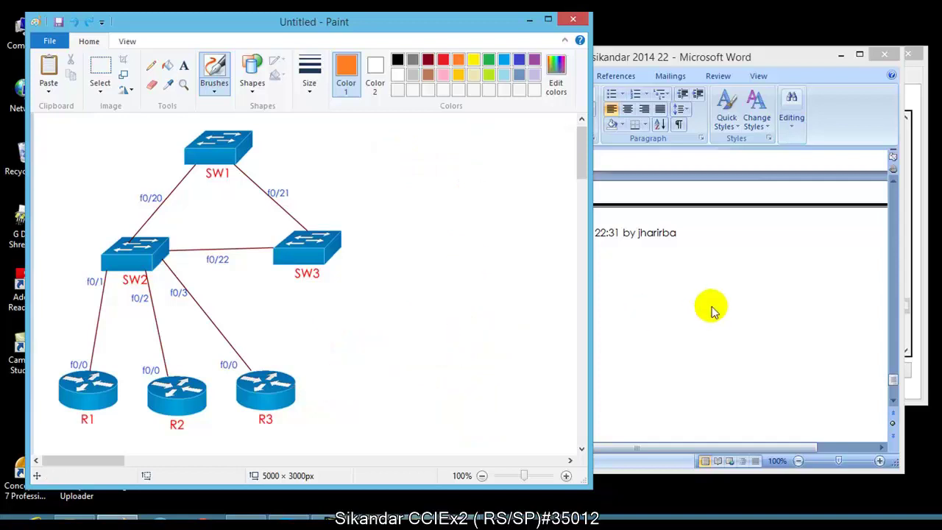
Switch to the Word workbook, highlight the no cdp run command for SW-2, and examine the cdp run commands below it.
left_click(711, 311)
scroll(572, 319, "down", 2)
left_click_drag(494, 253, 563, 266)
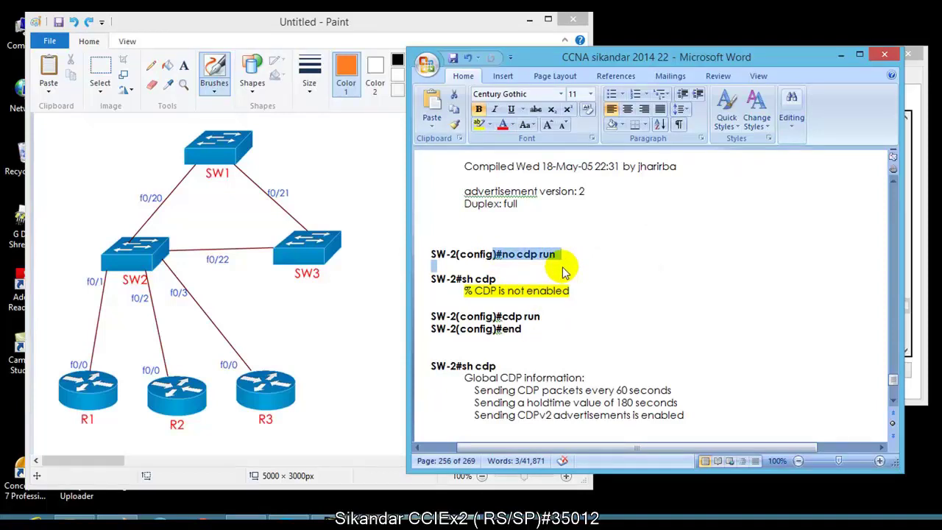
scroll(561, 287, "down", 1)
left_click(537, 296)
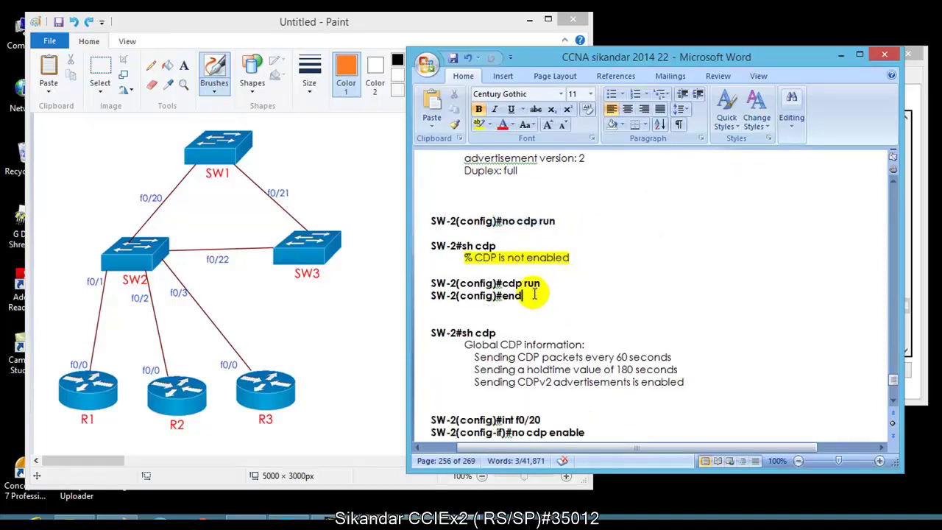
Highlight the SW-2 int f0/20 and no cdp enable command lines in the workbook.
scroll(529, 296, "down", 1)
scroll(526, 297, "down", 4)
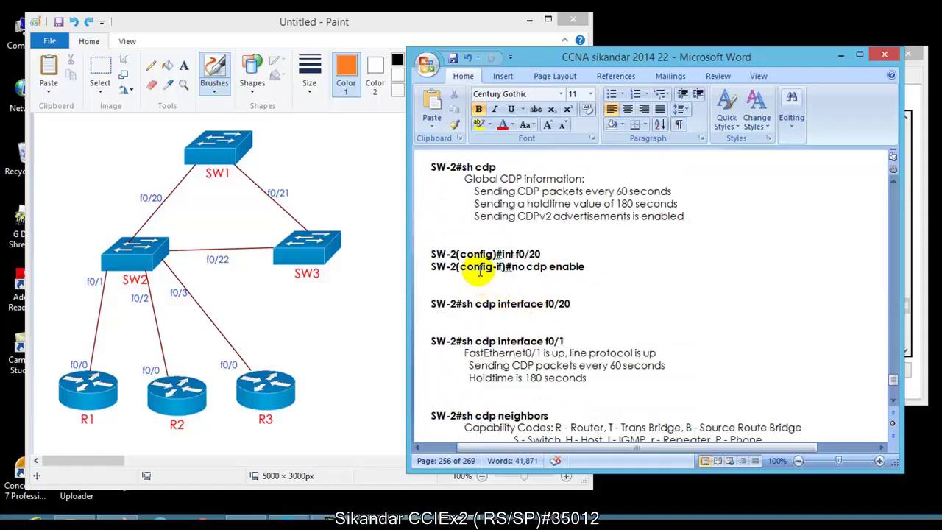
left_click_drag(460, 267, 598, 273)
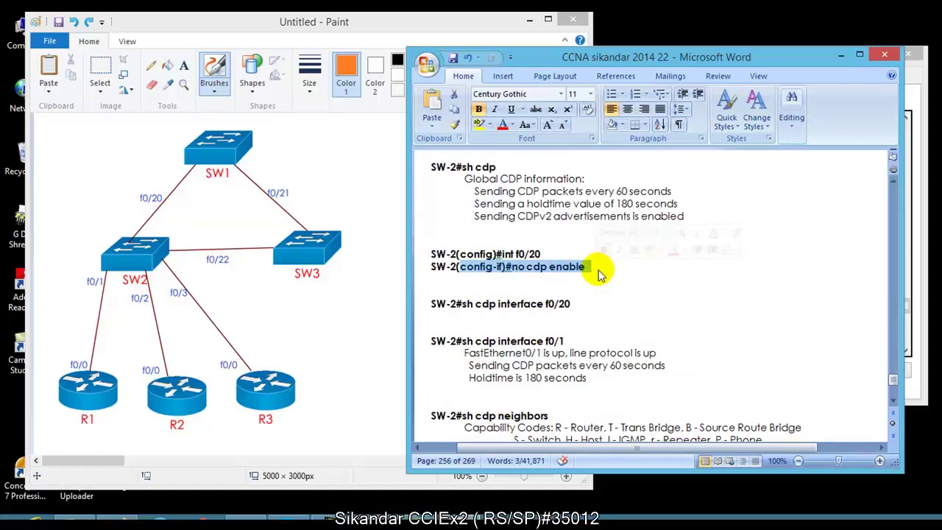
left_click(563, 272)
left_click_drag(494, 254, 626, 273)
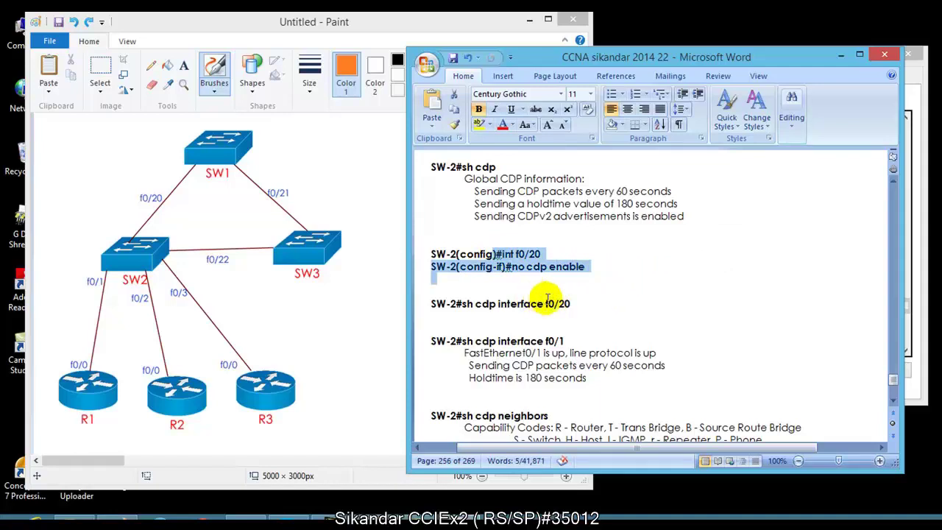
Examine the sh cdp interface f0/20 and f0/1 commands by highlighting them alongside the no cdp enable lines for f0/20.
scroll(547, 298, "down", 2)
left_click_drag(463, 276, 564, 275)
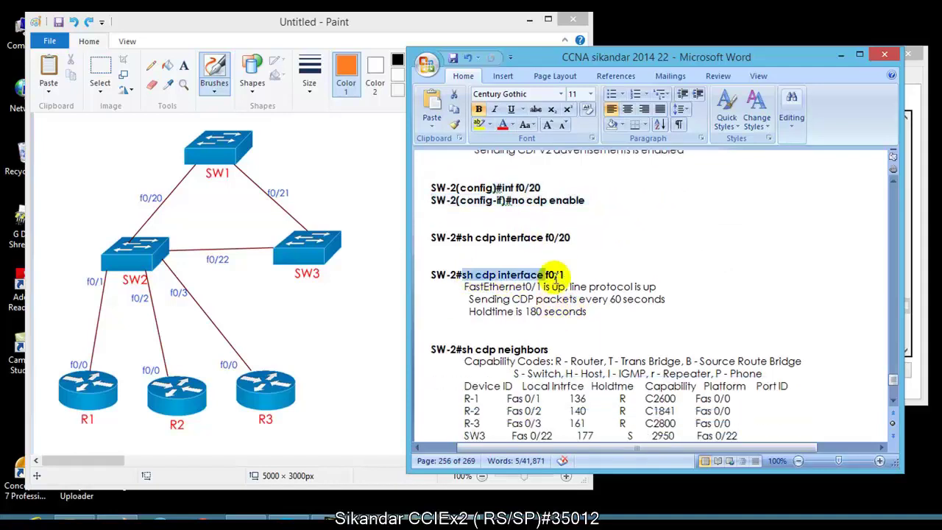
left_click(456, 237)
left_click_drag(495, 188, 593, 202)
left_click_drag(462, 237, 579, 249)
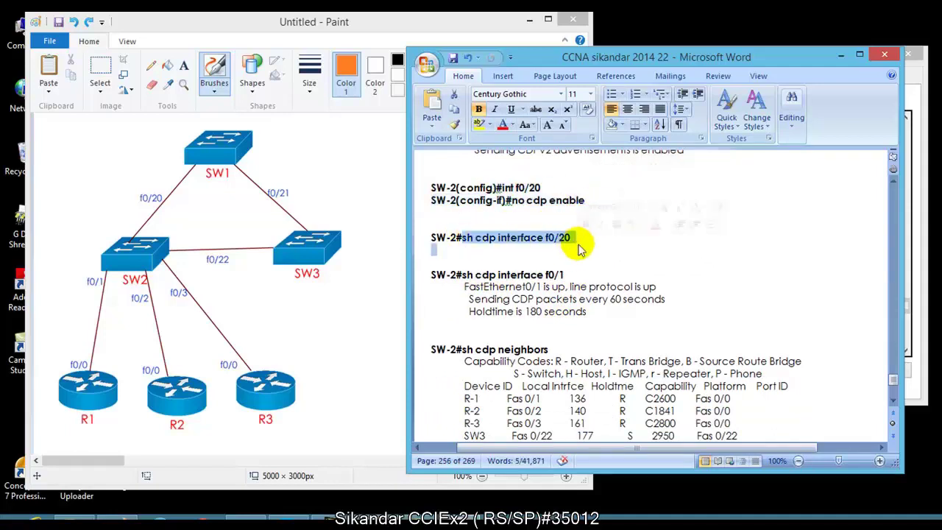
scroll(582, 250, "down", 1)
left_click_drag(462, 242, 598, 285)
left_click_drag(462, 204, 561, 215)
scroll(561, 215, "up", 1)
left_click_drag(502, 188, 581, 200)
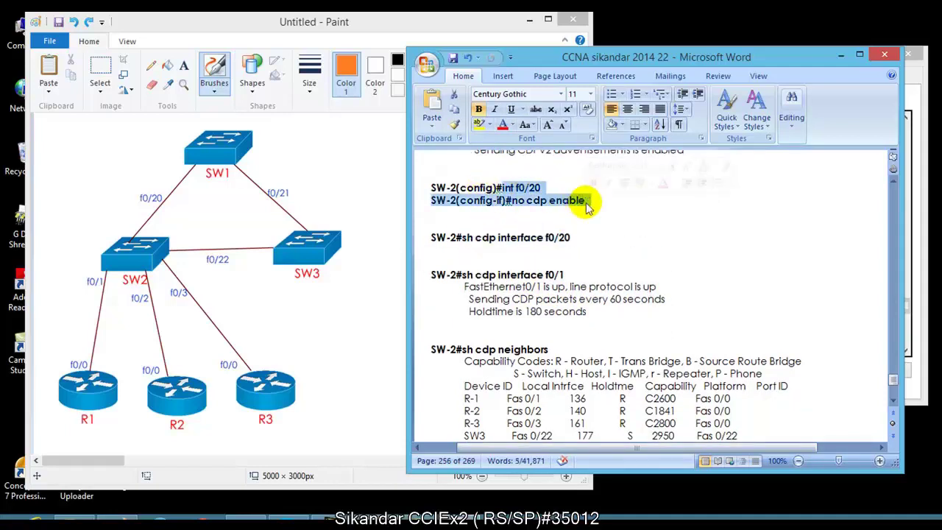
scroll(582, 280, "down", 4)
scroll(589, 281, "up", 5)
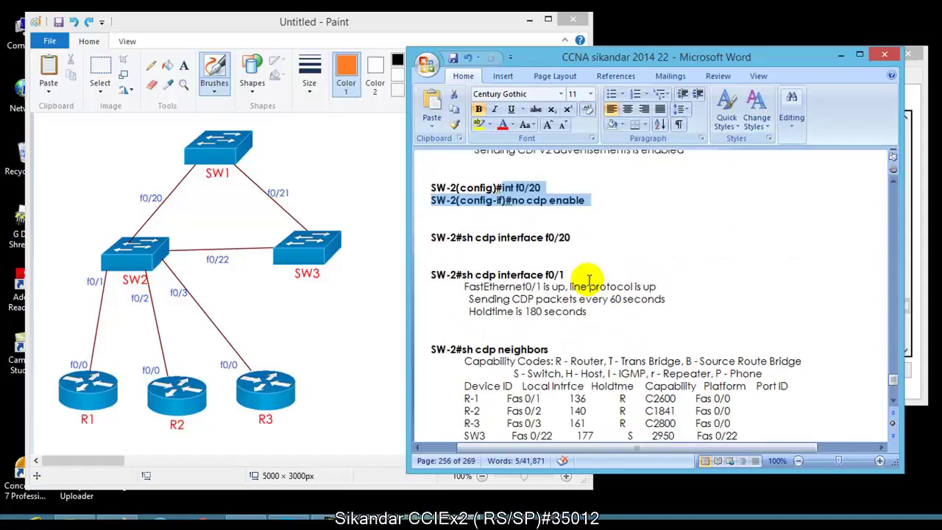
scroll(589, 281, "down", 12)
scroll(593, 284, "up", 12)
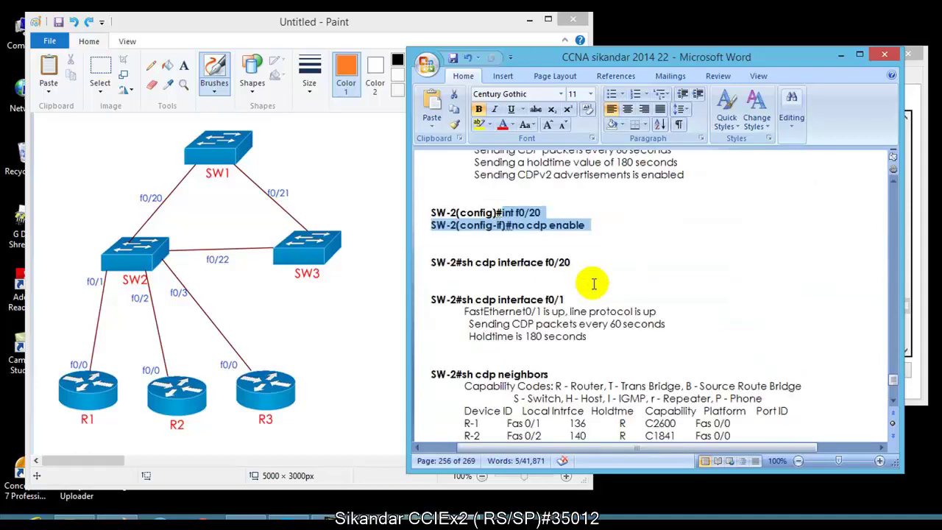
scroll(598, 282, "up", 1)
Switch to the Troubleshooting presentation in PowerPoint and start the slide show at the Cisco Discovery Protocol (CDP) slide.
left_click(362, 304)
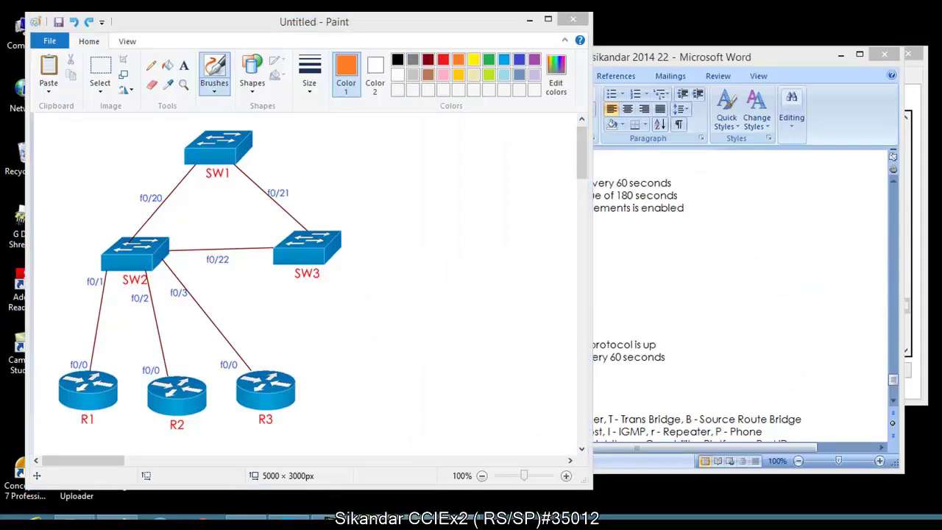
key("alt+Tab")
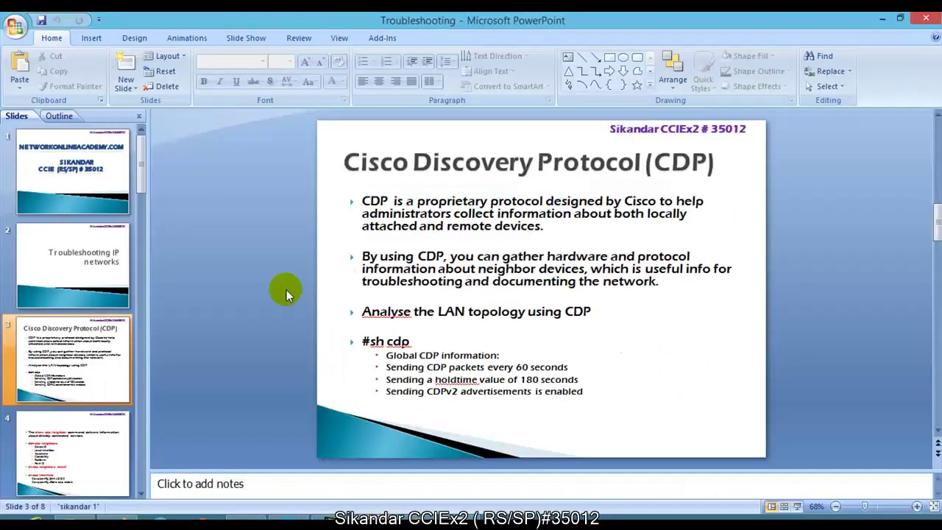
key("shift+F5")
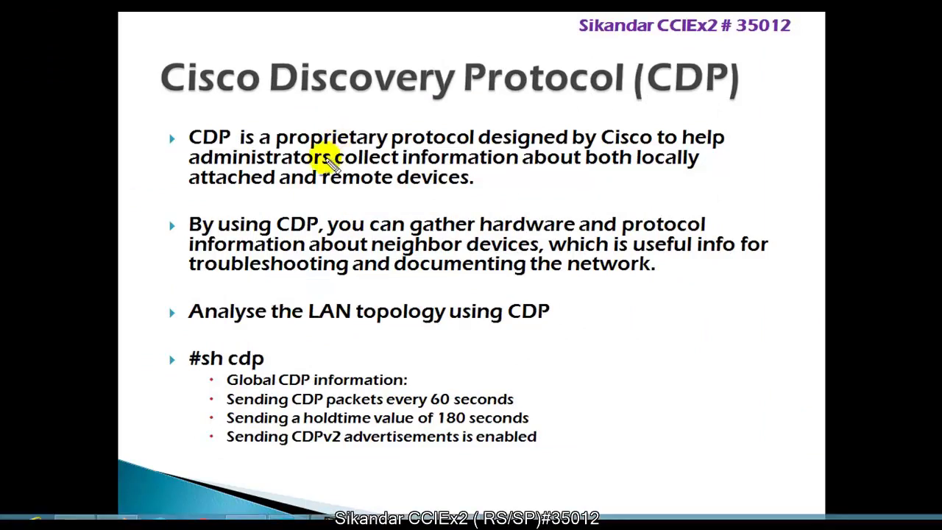
Mark "proprietary protocol" and the "Analyse the LAN topology using CDP" bullet with blue pen strokes, and erase the ink from the slide.
mouse_move(389, 152)
left_mouse_down()
mouse_move(429, 117)
mouse_move(305, 153)
left_mouse_up()
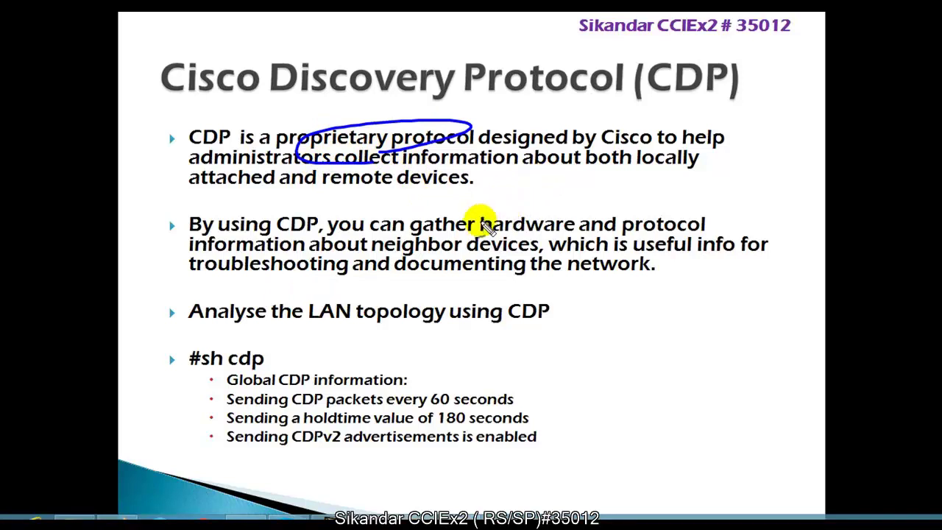
left_click_drag(161, 315, 205, 293)
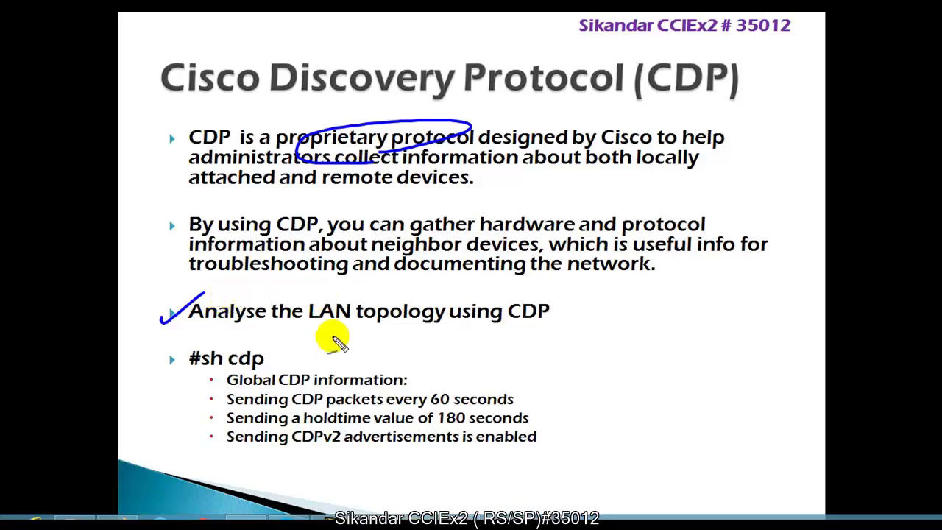
left_click_drag(322, 329, 434, 324)
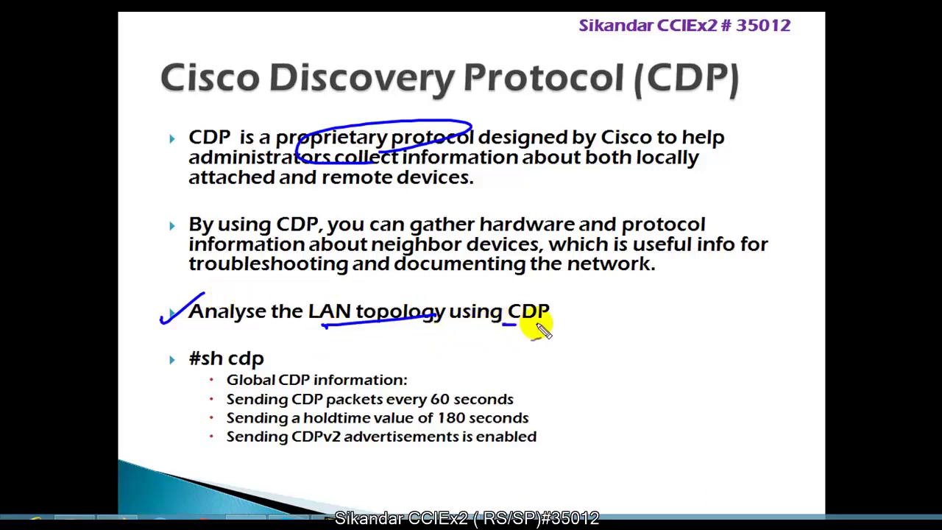
mouse_move(540, 326)
left_mouse_down()
mouse_move(557, 342)
mouse_move(567, 315)
mouse_move(581, 343)
mouse_move(611, 328)
left_mouse_up()
key("e")
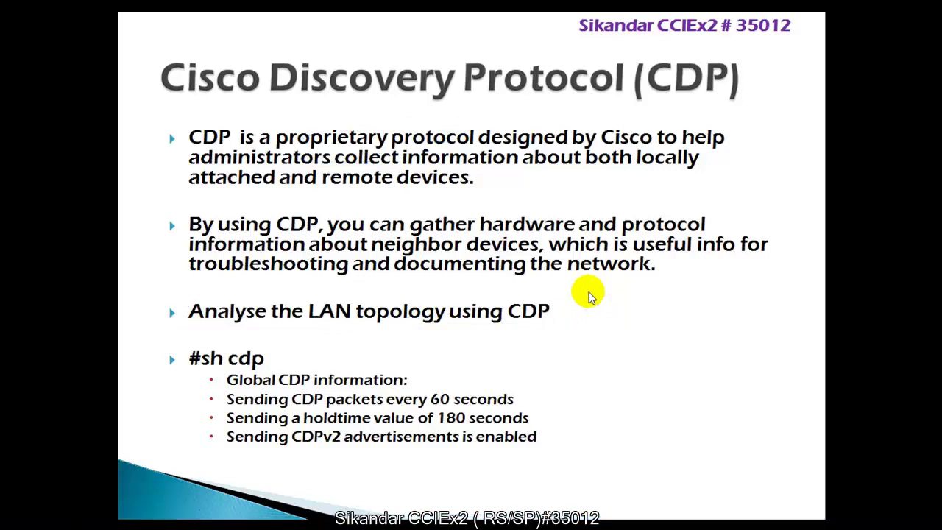